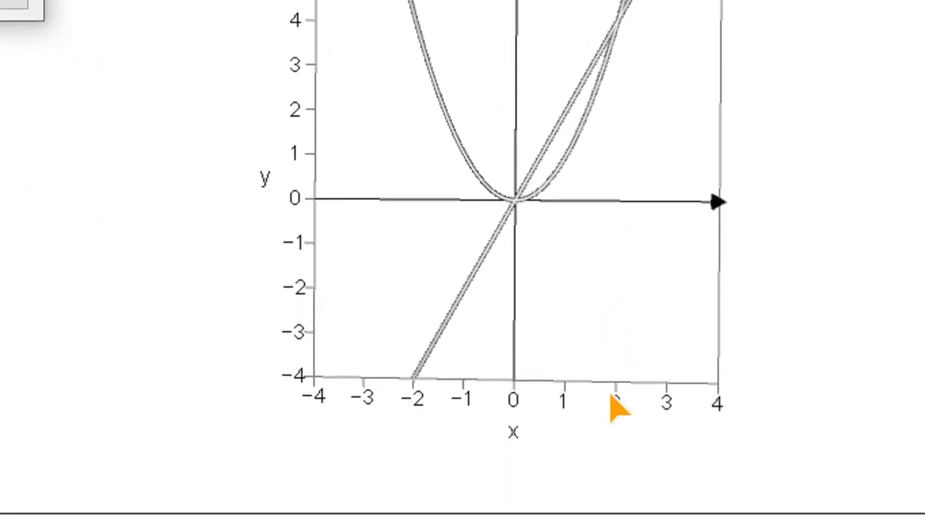
- Create the area between the curves y=x² and y=2x using the General method, from start point 0 to end point 2
{"action": "double_click", "coordinate": [243, 126]}
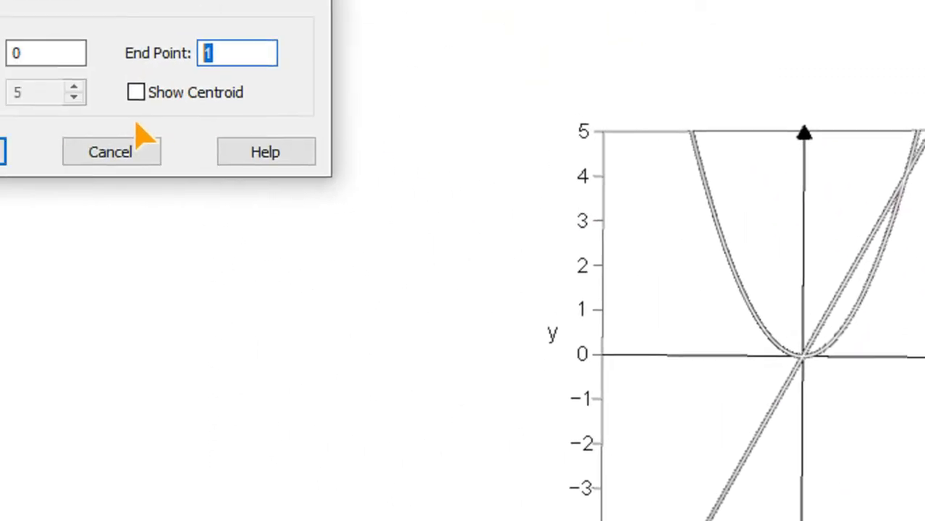
{"action": "left_click", "coordinate": [226, 158]}
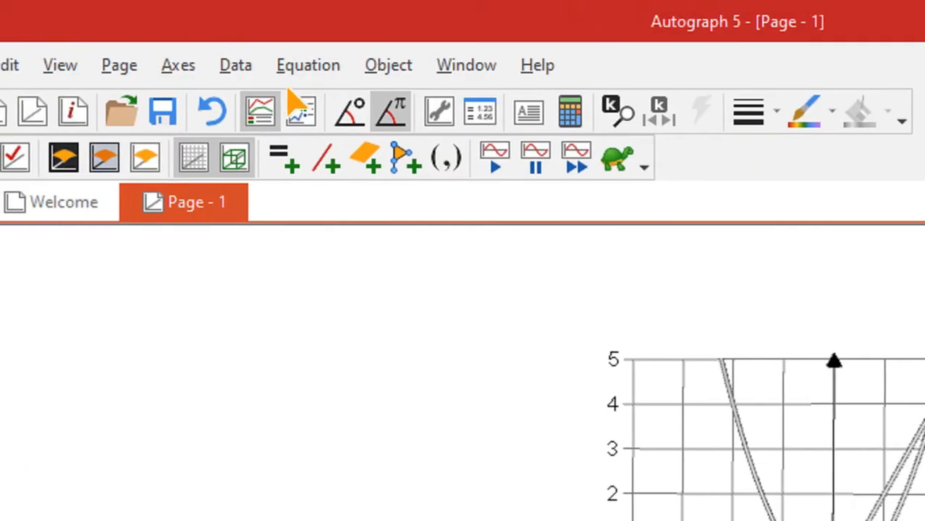
{"action": "left_click", "coordinate": [388, 65]}
{"action": "mouse_move", "coordinate": [521, 382]}
{"action": "left_click", "coordinate": [651, 384]}
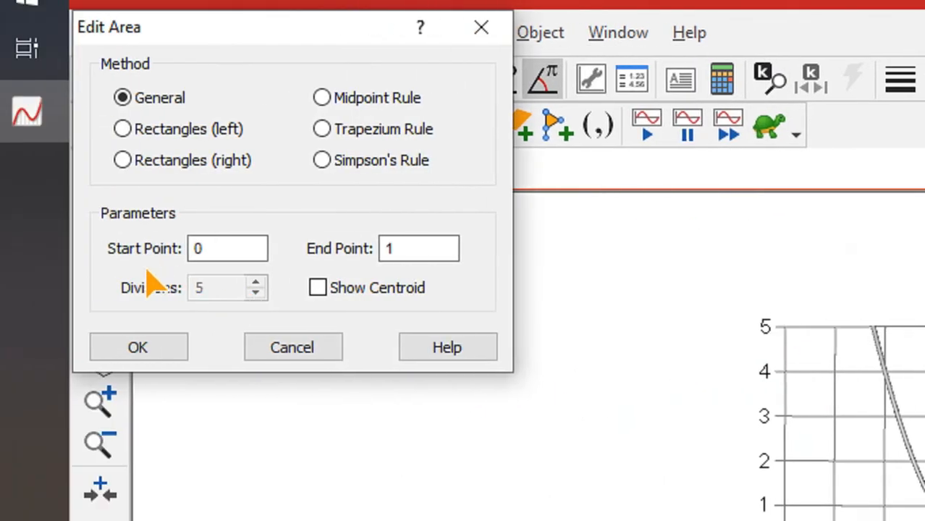
{"action": "double_click", "coordinate": [411, 248]}
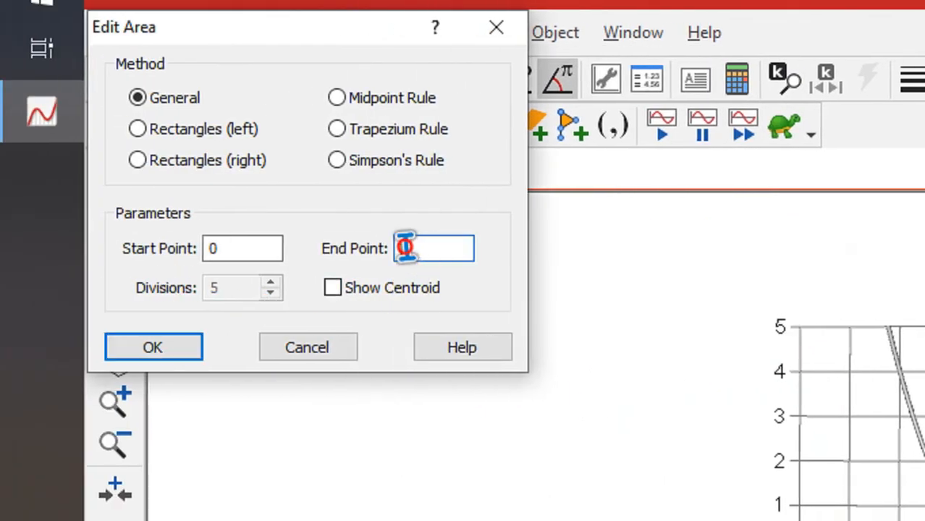
{"action": "type", "text": "2"}
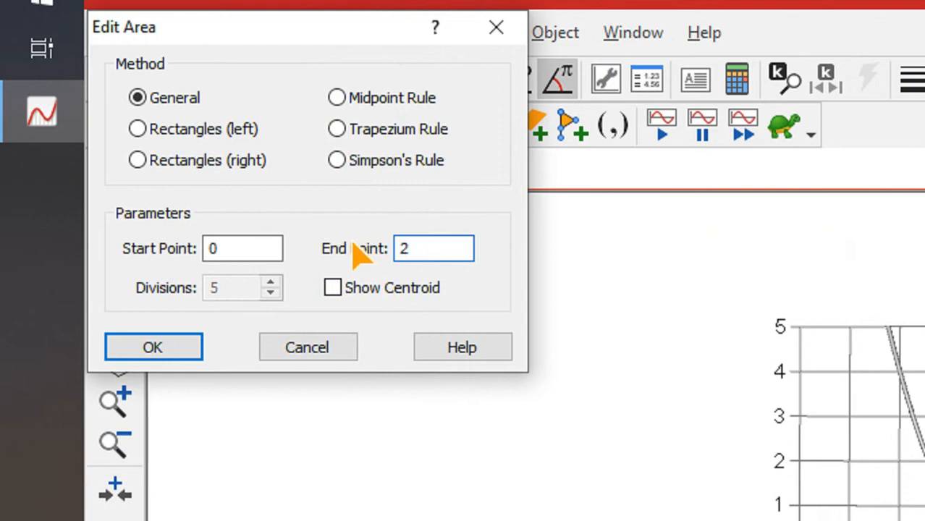
{"action": "left_click", "coordinate": [186, 354]}
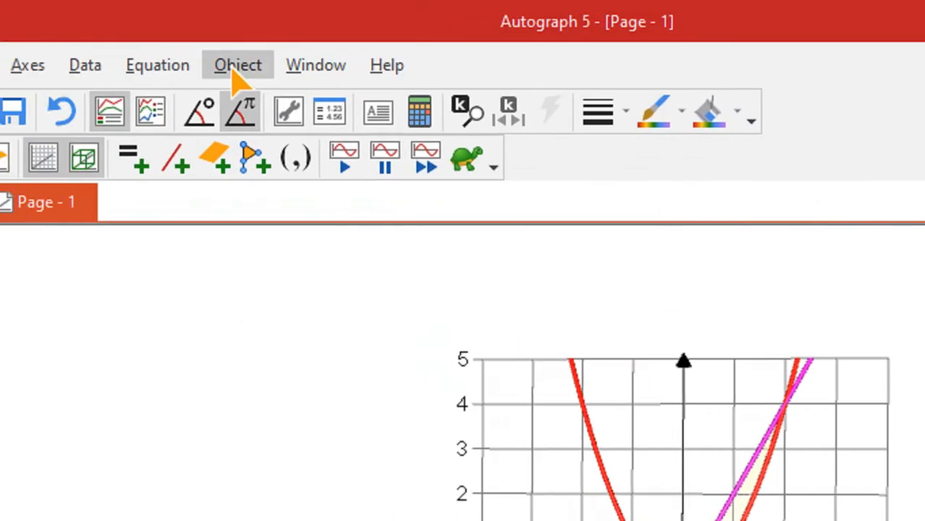
- Create a solid of revolution from the shaded area about the axis y = 0
{"action": "left_click", "coordinate": [238, 65]}
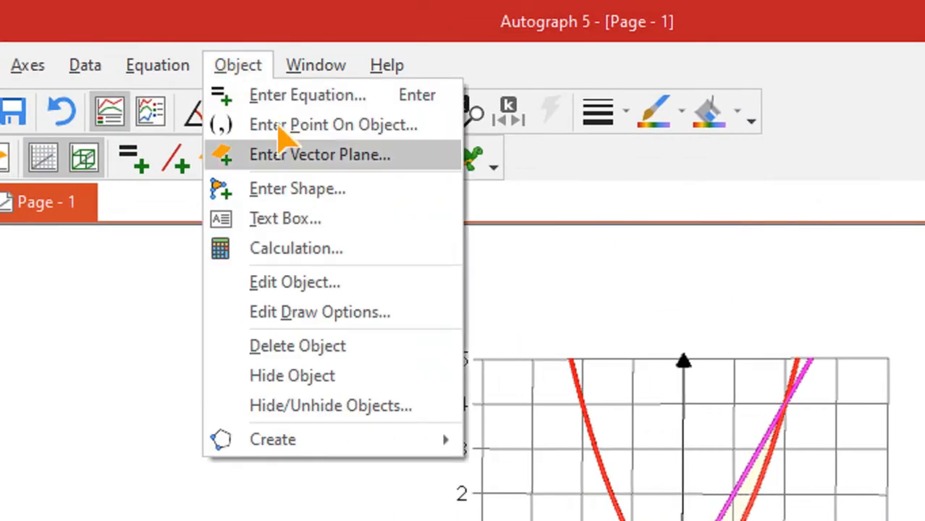
{"action": "mouse_move", "coordinate": [438, 444]}
{"action": "left_click", "coordinate": [536, 443]}
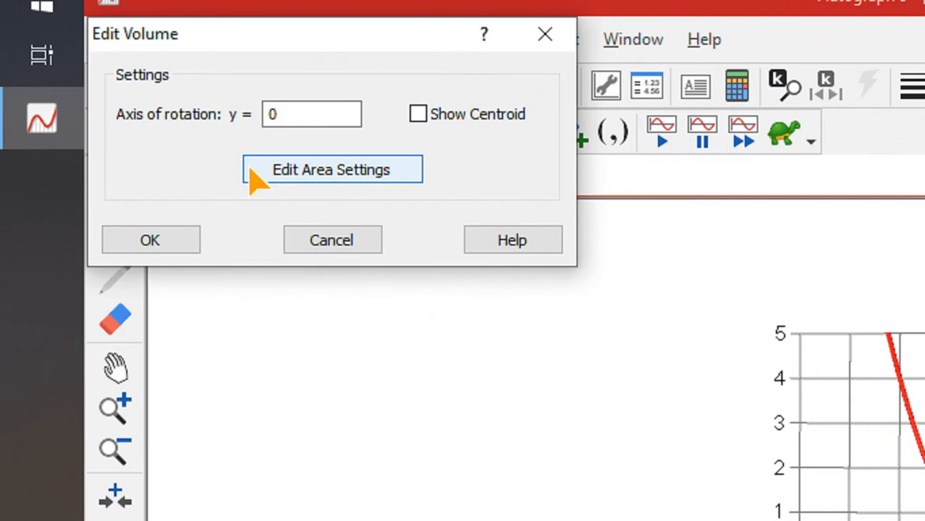
{"action": "left_click", "coordinate": [181, 242]}
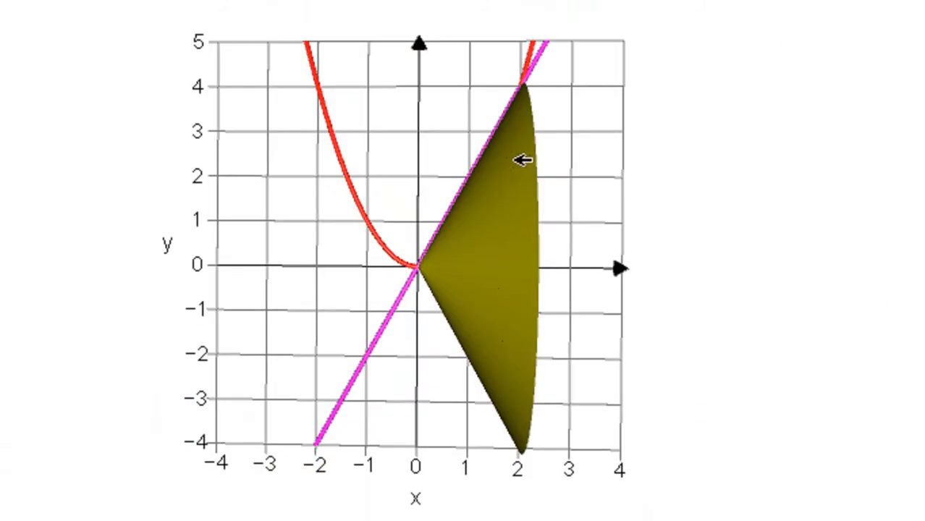
- Animate the solid's volume in Automatic - Repeat mode from 0 to 2π and start playback
{"action": "left_click", "coordinate": [512, 254]}
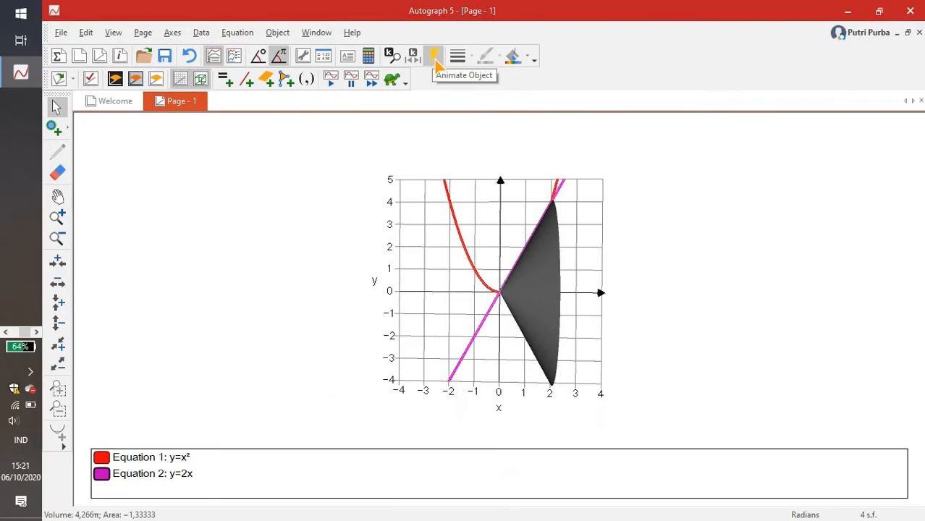
{"action": "left_click", "coordinate": [290, 123]}
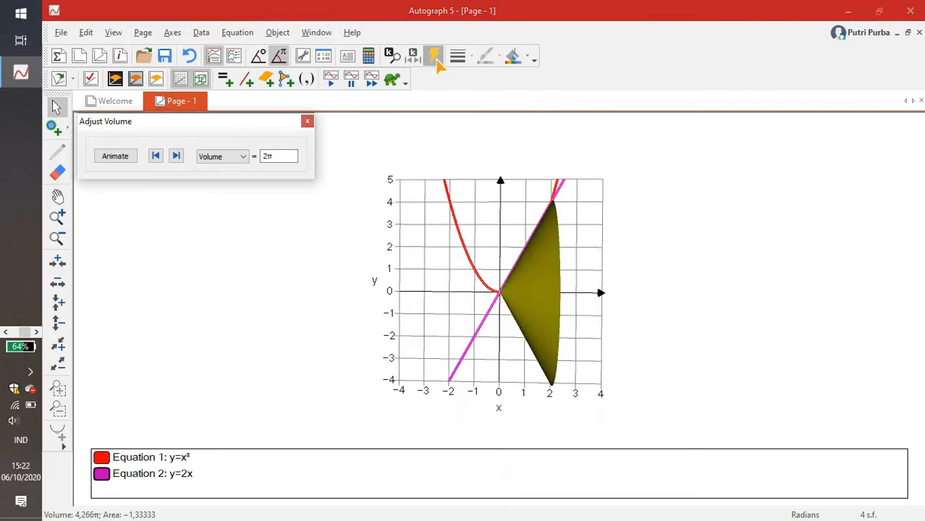
{"action": "left_click", "coordinate": [125, 161]}
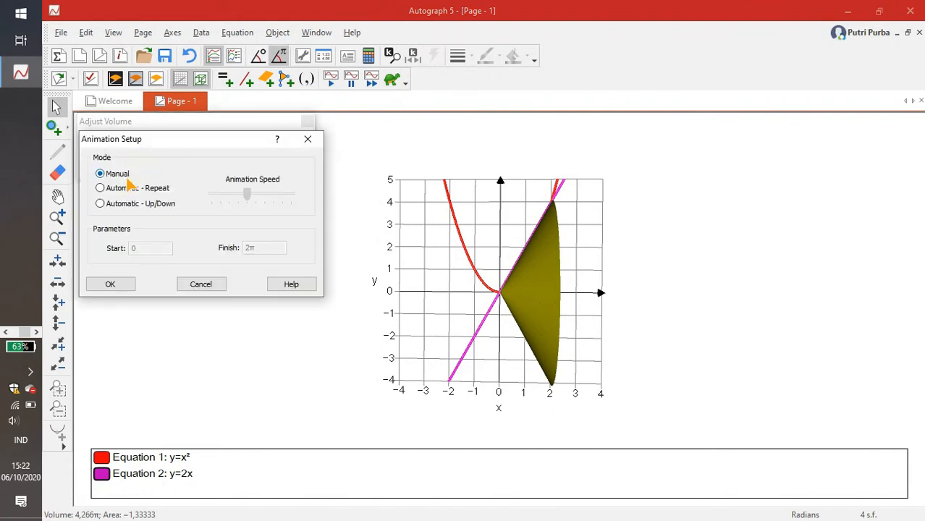
{"action": "left_click", "coordinate": [108, 189]}
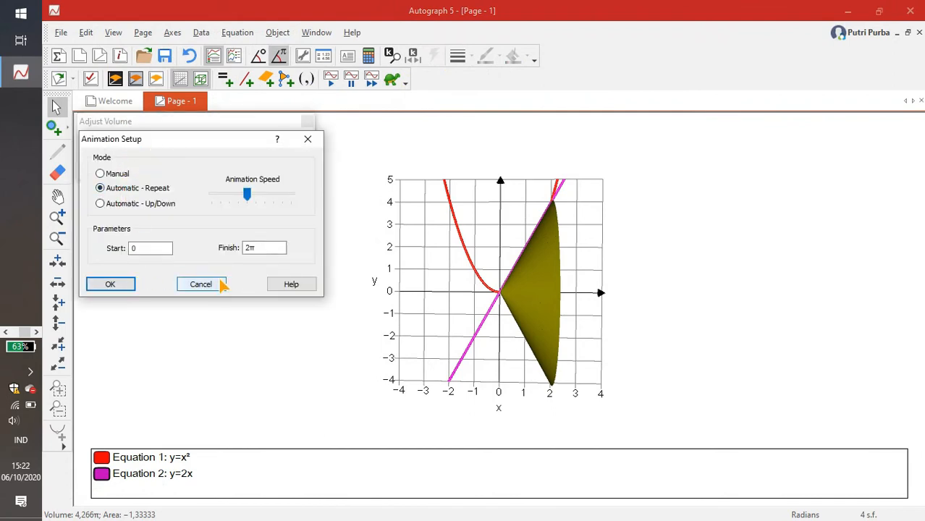
{"action": "left_click", "coordinate": [110, 284]}
{"action": "left_click", "coordinate": [155, 158]}
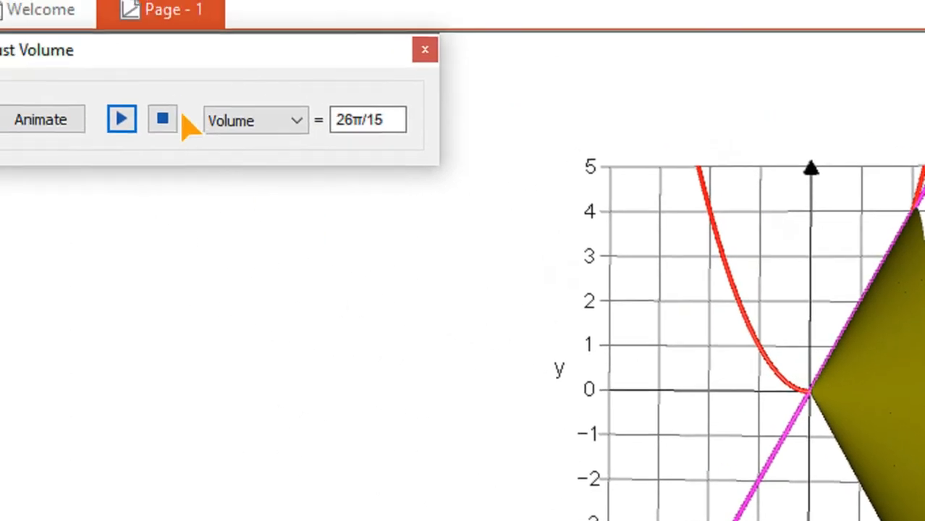
- Replay the volume animation, inspect the forming solid from an oblique angle, and stop it near a full revolution
{"action": "left_click", "coordinate": [163, 118]}
{"action": "left_click", "coordinate": [121, 119]}
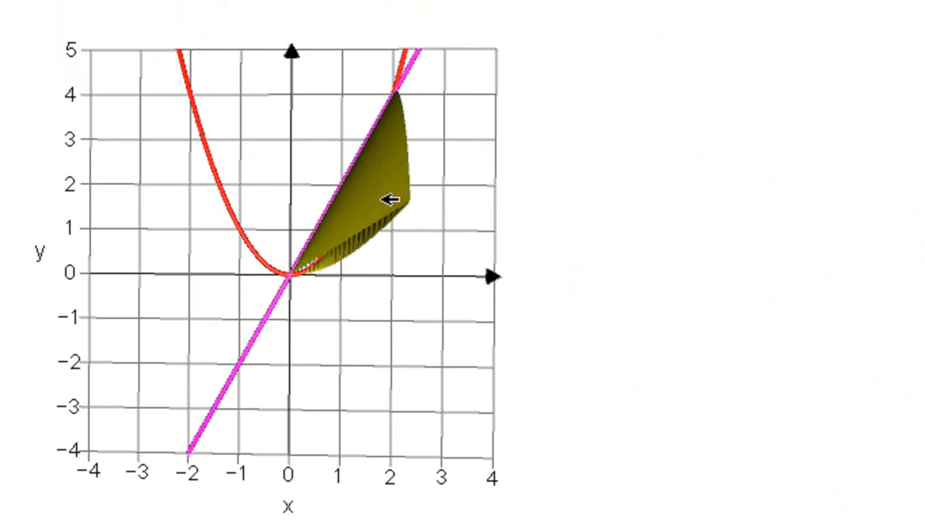
{"action": "left_click_drag", "start_coordinate": [428, 325], "coordinate": [409, 341]}
{"action": "left_click_drag", "start_coordinate": [450, 312], "coordinate": [256, 325]}
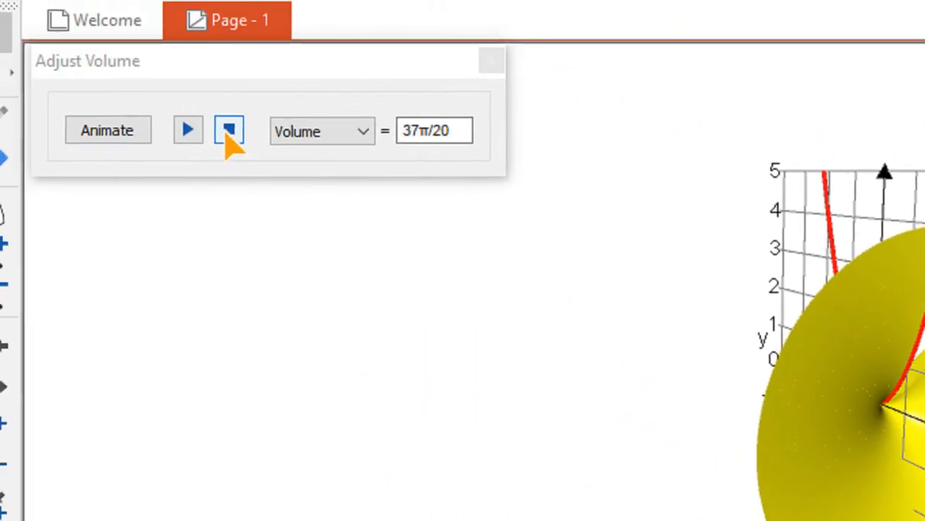
{"action": "left_click", "coordinate": [229, 131]}
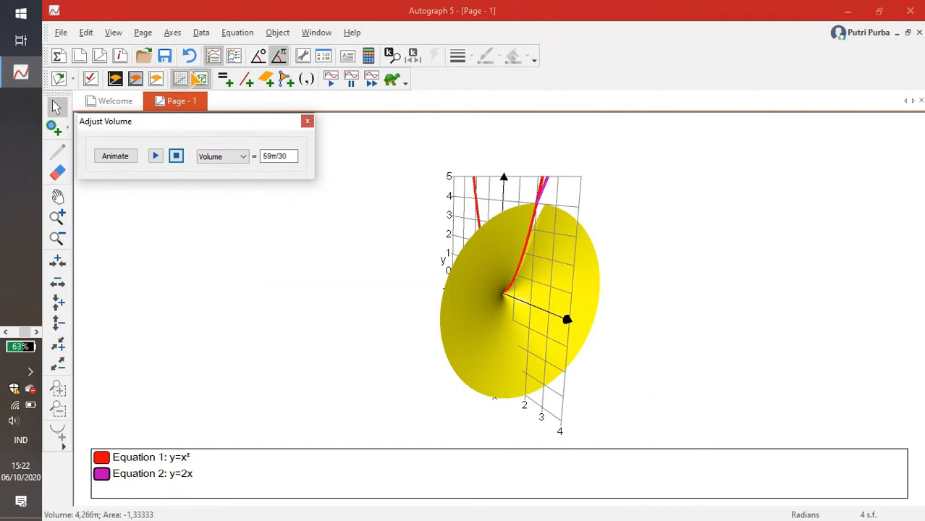
- Add a new 3D graph page, without the volume controls, and set it to x-y orientation
{"action": "left_click", "coordinate": [67, 41]}
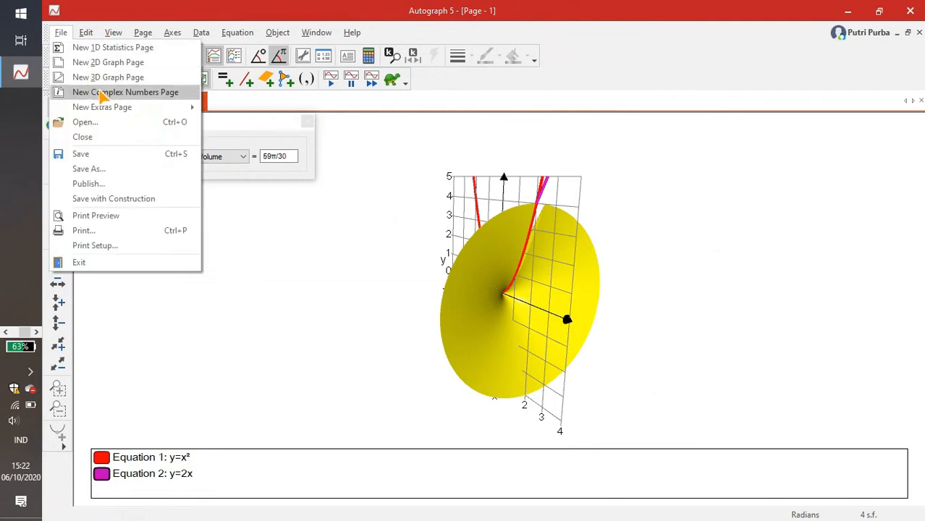
{"action": "left_click", "coordinate": [109, 80]}
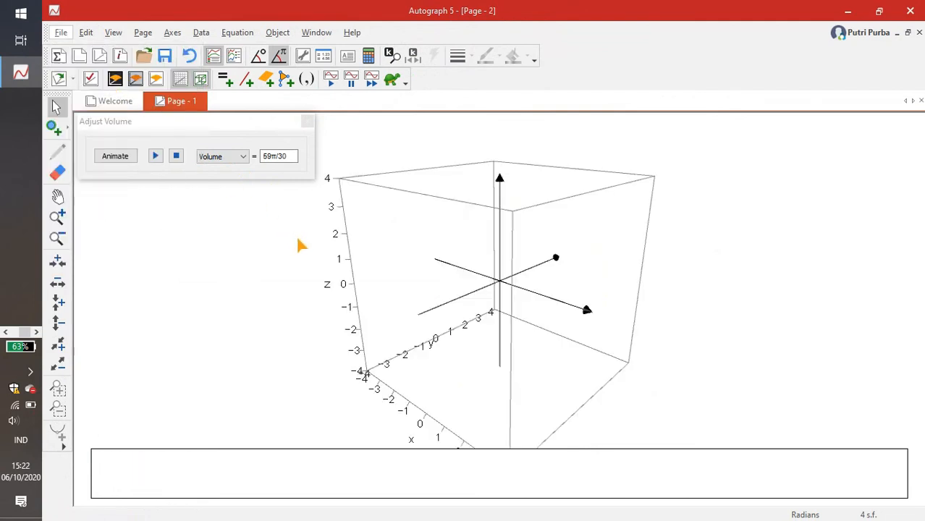
{"action": "left_click_drag", "start_coordinate": [452, 313], "coordinate": [367, 282]}
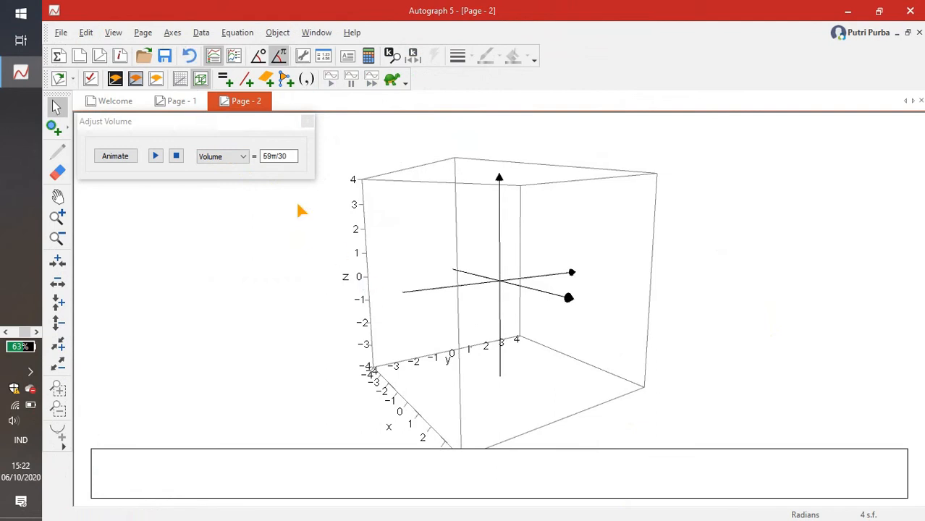
{"action": "left_click", "coordinate": [305, 124]}
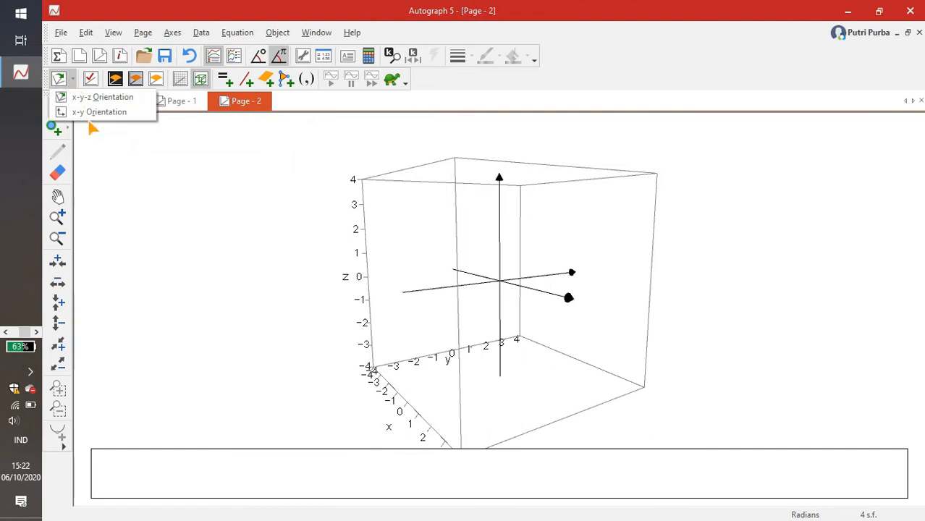
{"action": "left_click", "coordinate": [93, 121]}
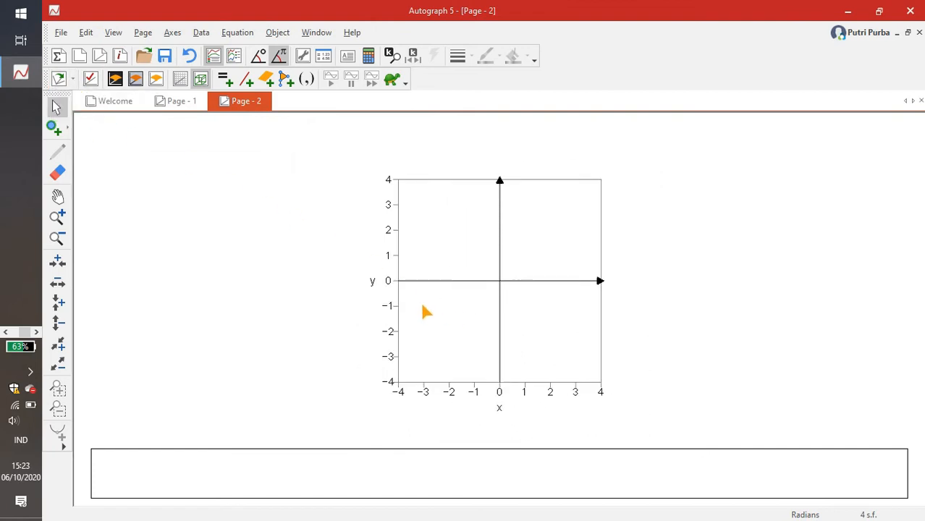
{"action": "left_click", "coordinate": [242, 34]}
{"action": "left_click", "coordinate": [241, 34]}
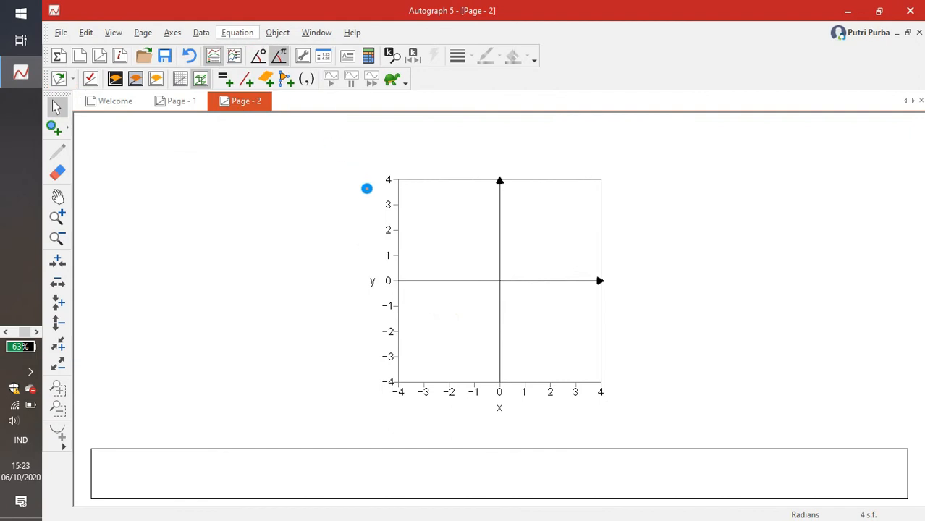
{"action": "double_click", "coordinate": [367, 188]}
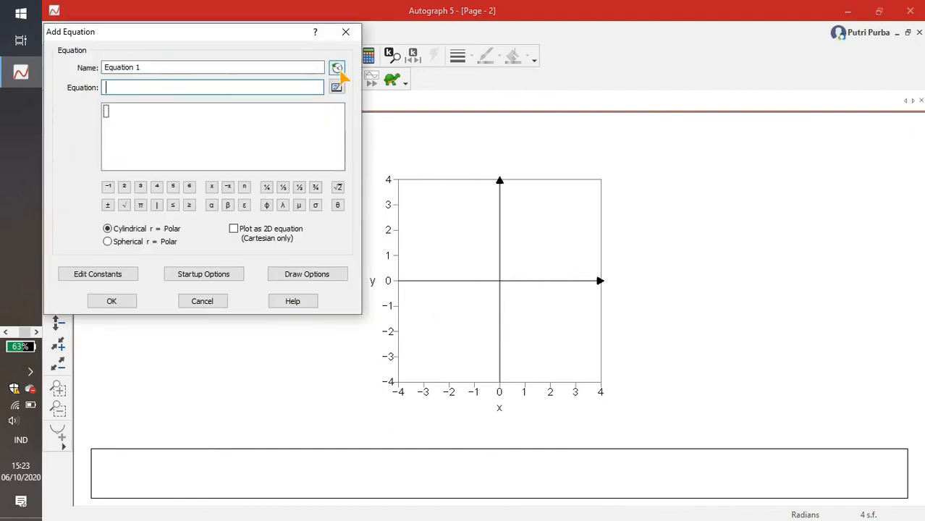
{"action": "left_click", "coordinate": [345, 32]}
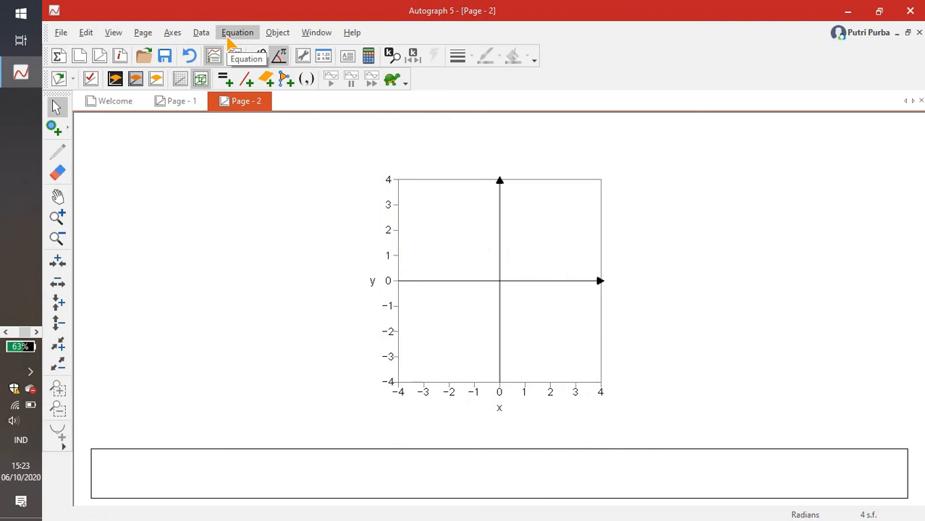
{"action": "left_click", "coordinate": [230, 36]}
{"action": "left_click", "coordinate": [171, 180]}
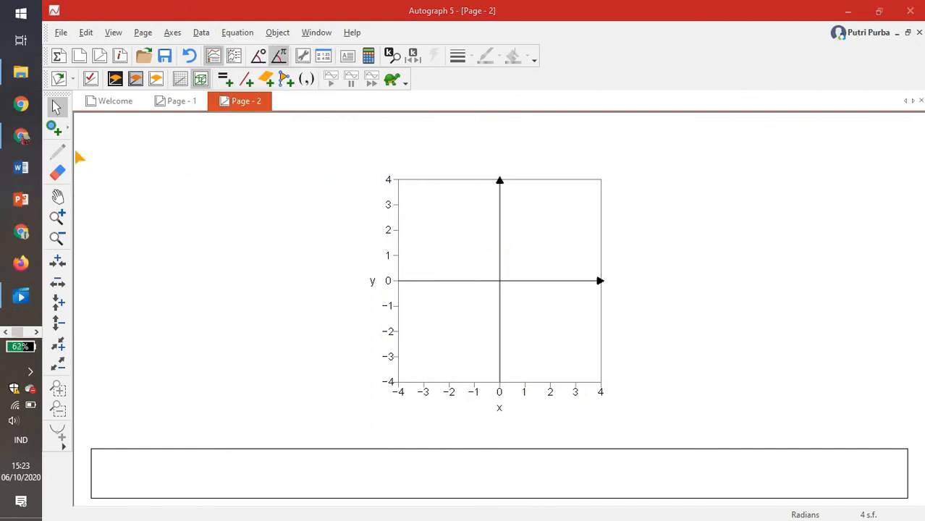
{"action": "left_click", "coordinate": [174, 104]}
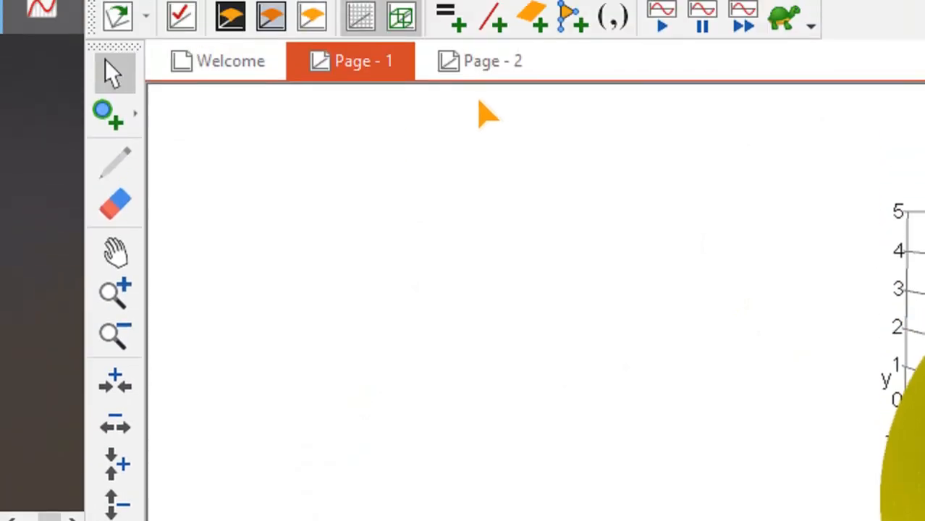
{"action": "left_click", "coordinate": [476, 122]}
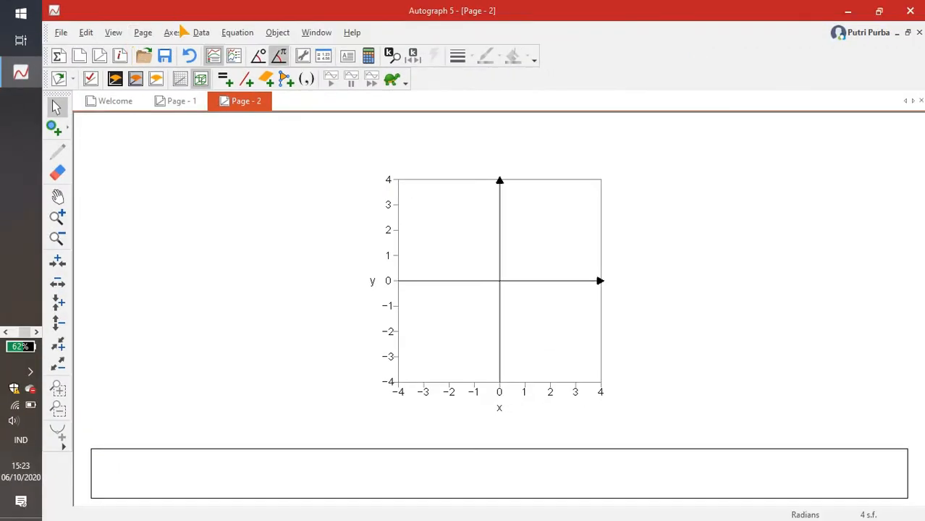
- Add the equation x=√y to the empty second graph page
{"action": "left_click", "coordinate": [256, 36]}
{"action": "left_click", "coordinate": [260, 47]}
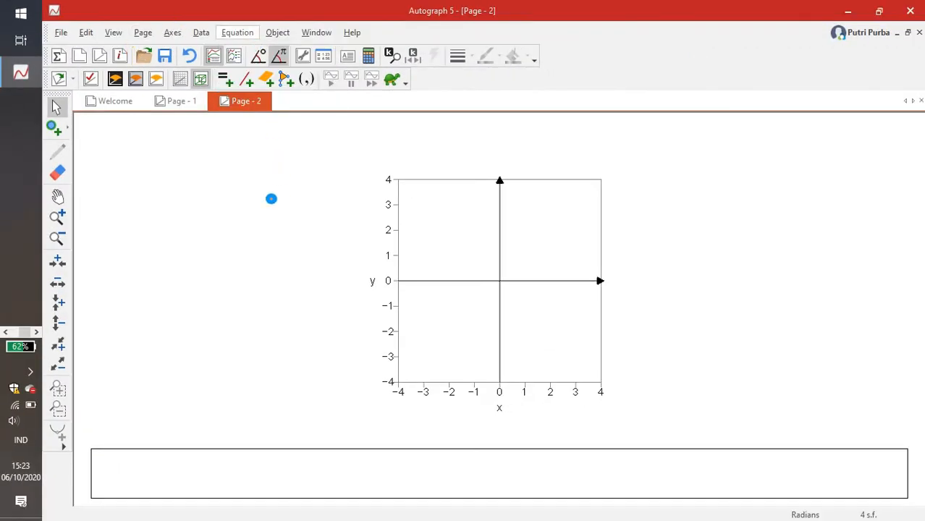
{"action": "type", "text": "x="}
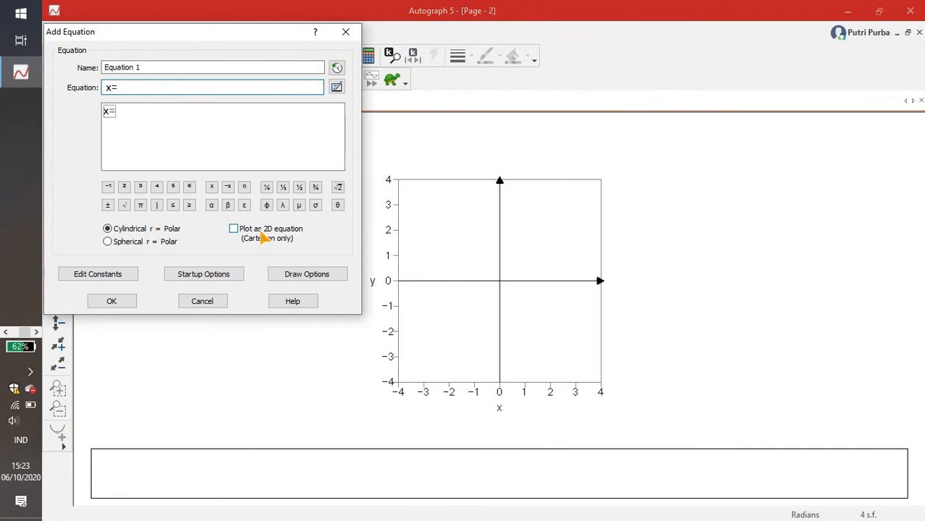
{"action": "left_click", "coordinate": [125, 205]}
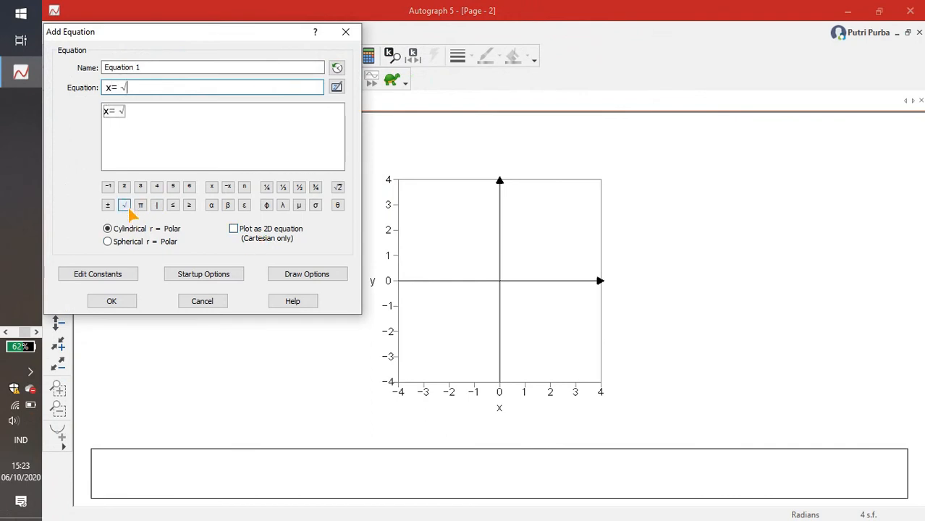
{"action": "type", "text": "y"}
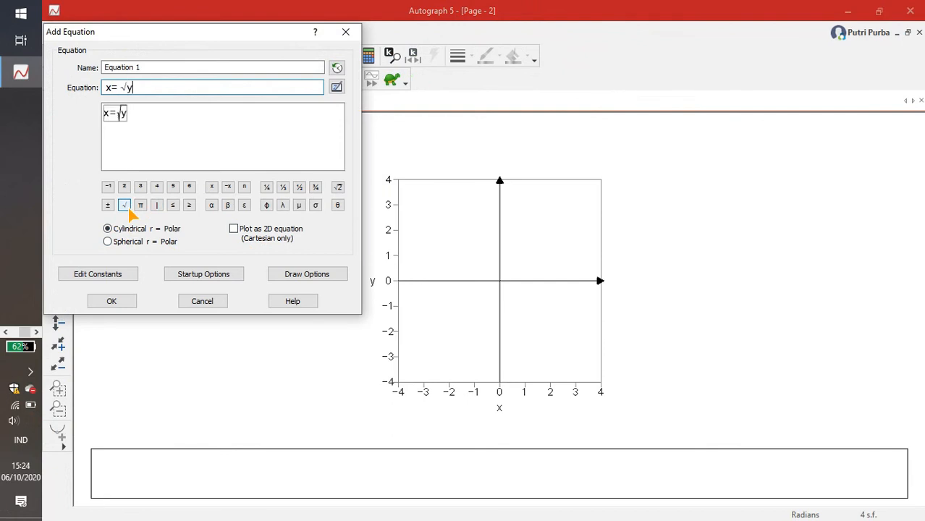
{"action": "left_click", "coordinate": [112, 301]}
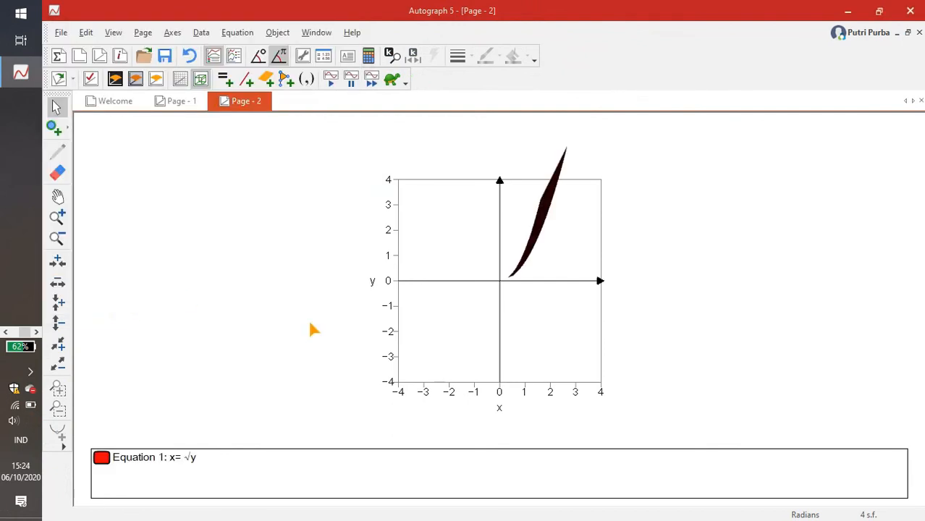
- Edit the x=√y equation on the second page so that it plots as a 2D equation
{"action": "left_click", "coordinate": [532, 246]}
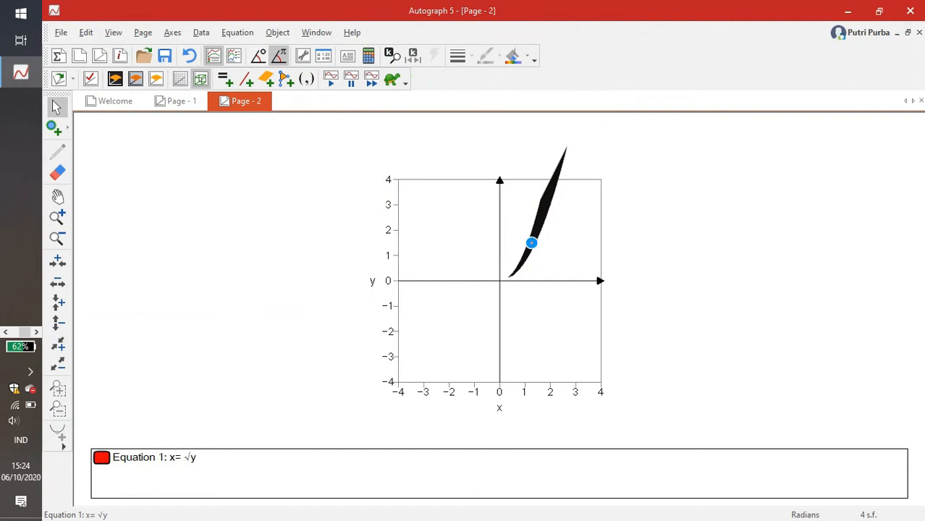
{"action": "double_click", "coordinate": [287, 264]}
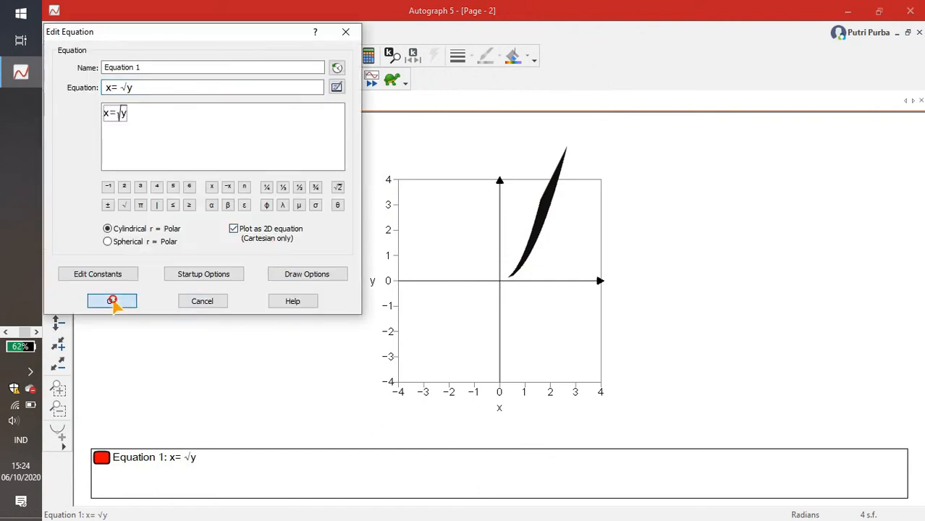
{"action": "left_click", "coordinate": [101, 302]}
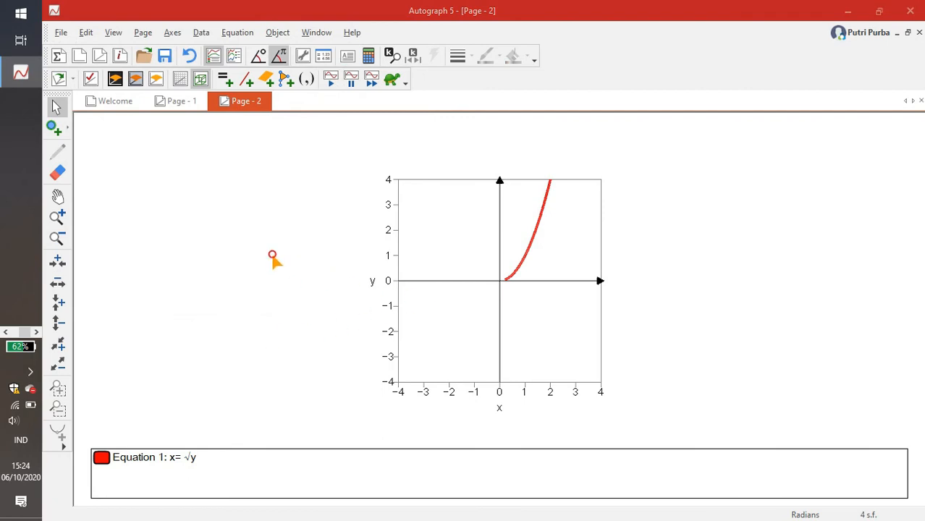
- Check the equations on the first page and begin a second equation on Page 2 with x=
{"action": "left_click", "coordinate": [173, 103]}
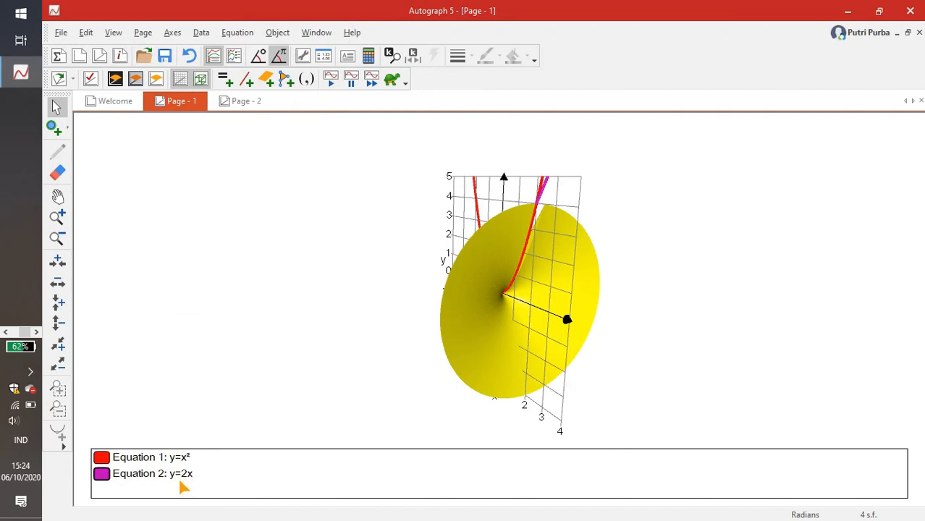
{"action": "left_click", "coordinate": [234, 101]}
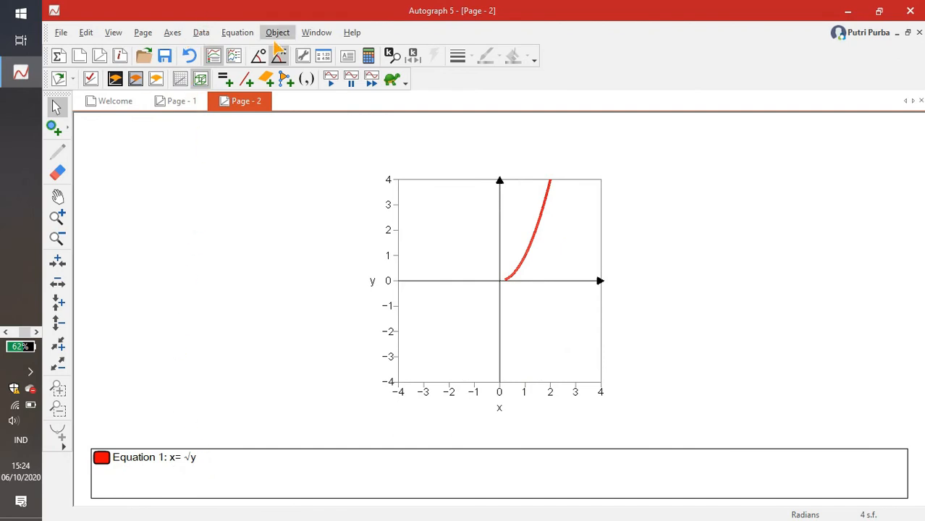
{"action": "left_click", "coordinate": [274, 34]}
{"action": "left_click", "coordinate": [243, 47]}
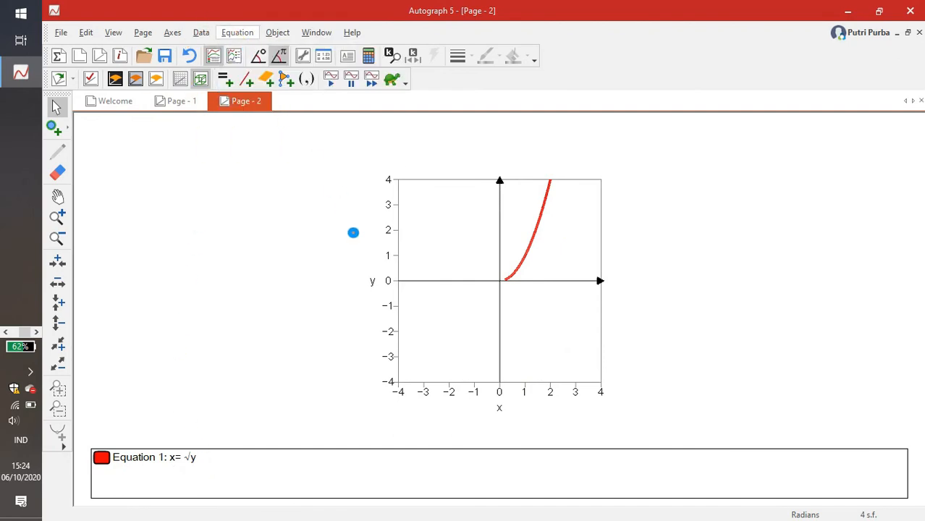
{"action": "type", "text": "x="}
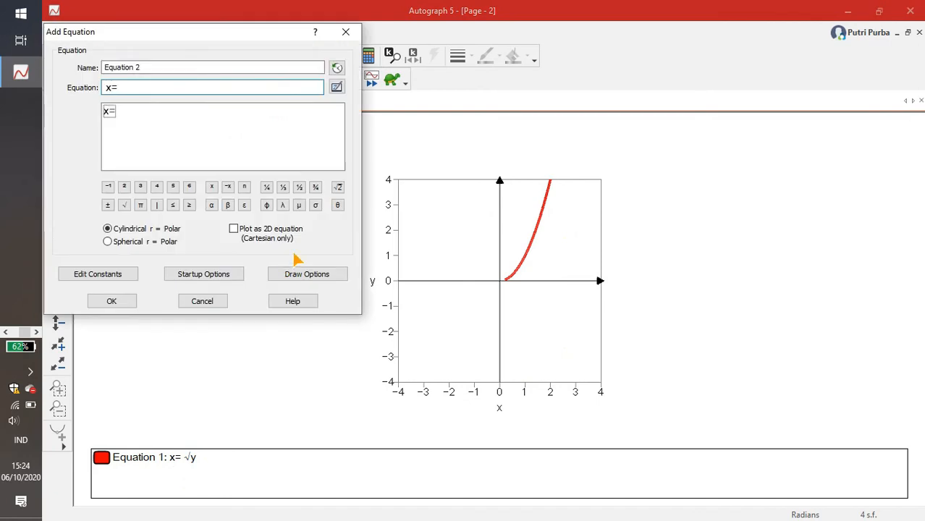
{"action": "left_click", "coordinate": [283, 188]}
{"action": "type", "text": "y"}
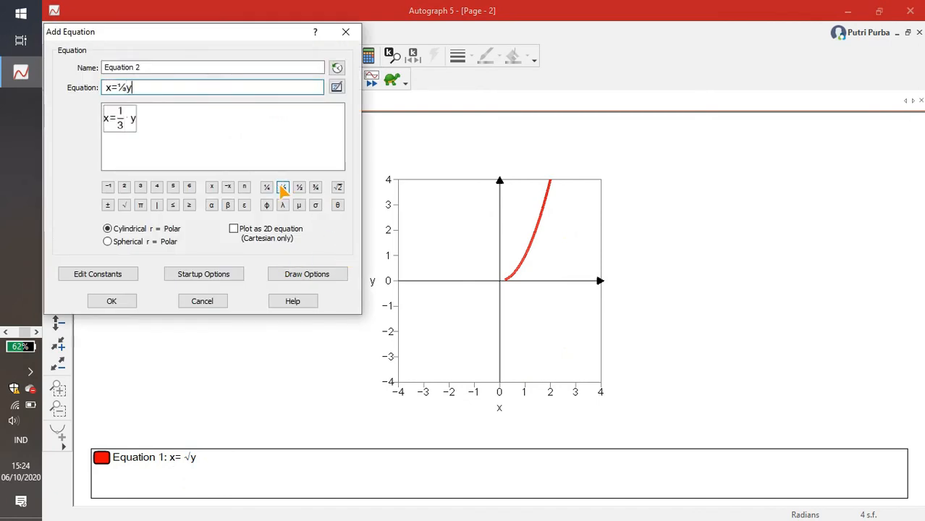
{"action": "key", "text": "BackSpace"}
{"action": "key", "text": "BackSpace"}
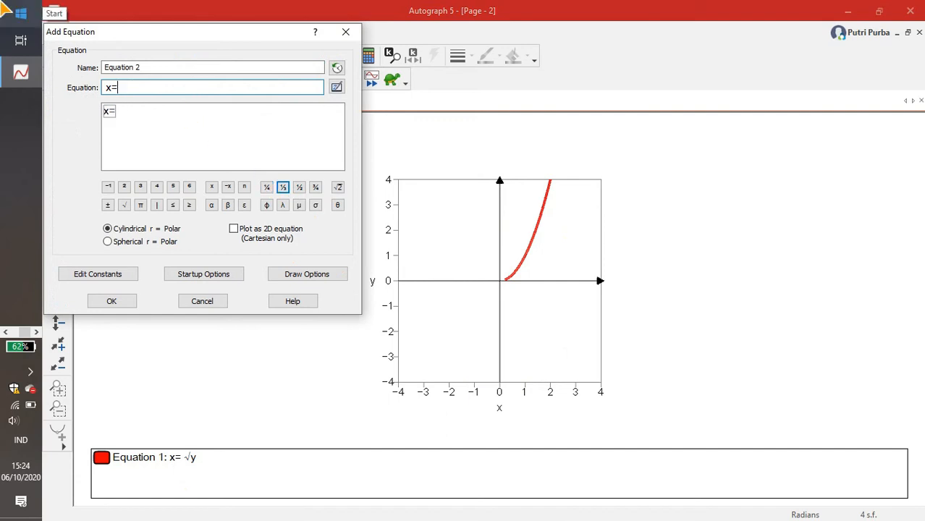
- Complete the second equation as x=½y and add it as a 2D equation
{"action": "left_click", "coordinate": [299, 189]}
{"action": "type", "text": "y"}
{"action": "left_click", "coordinate": [235, 229]}
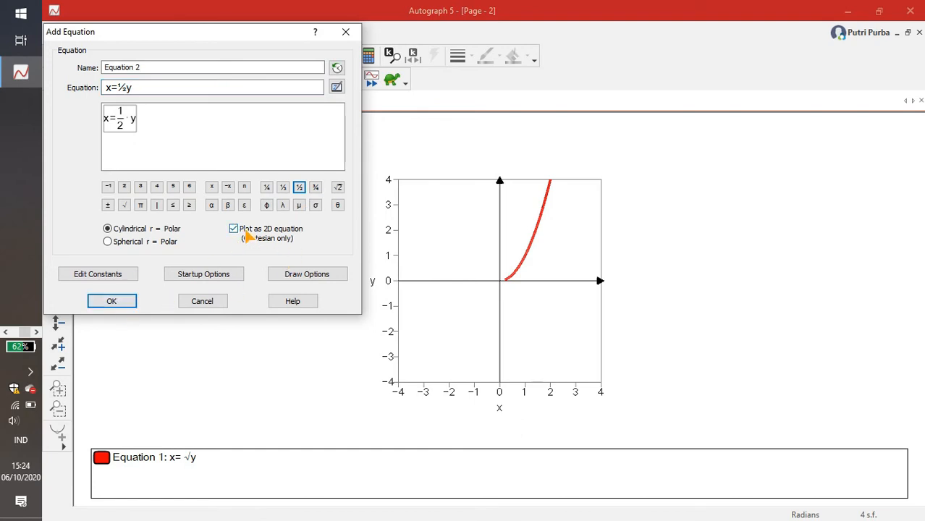
{"action": "left_click", "coordinate": [123, 304]}
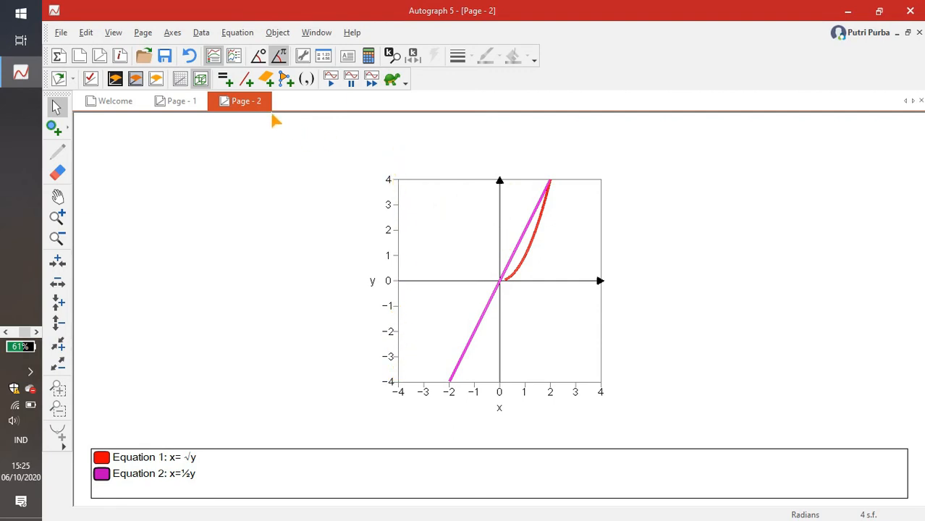
- Set the y-axis range from -2 to 5 and show the grid on the second page
{"action": "left_click", "coordinate": [233, 34]}
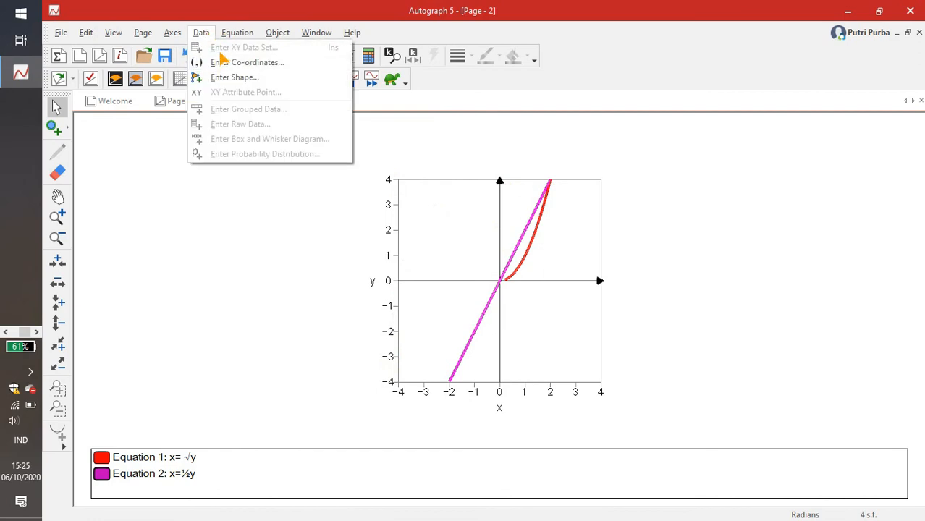
{"action": "left_click", "coordinate": [202, 32]}
{"action": "left_click", "coordinate": [172, 32]}
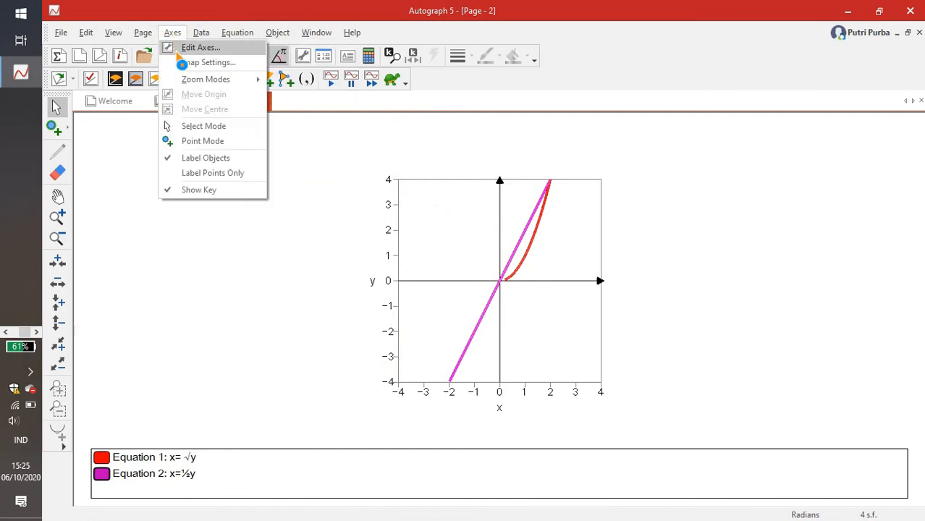
{"action": "left_click", "coordinate": [178, 49]}
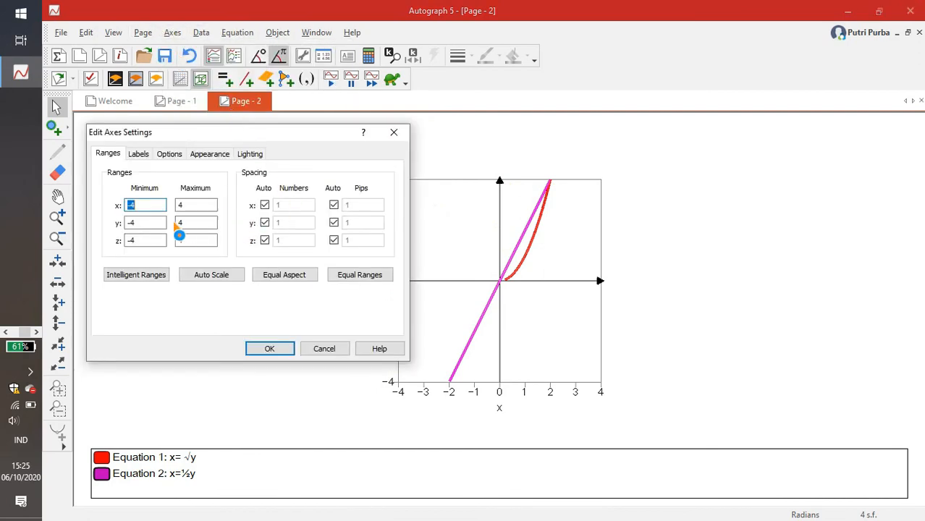
{"action": "double_click", "coordinate": [181, 224]}
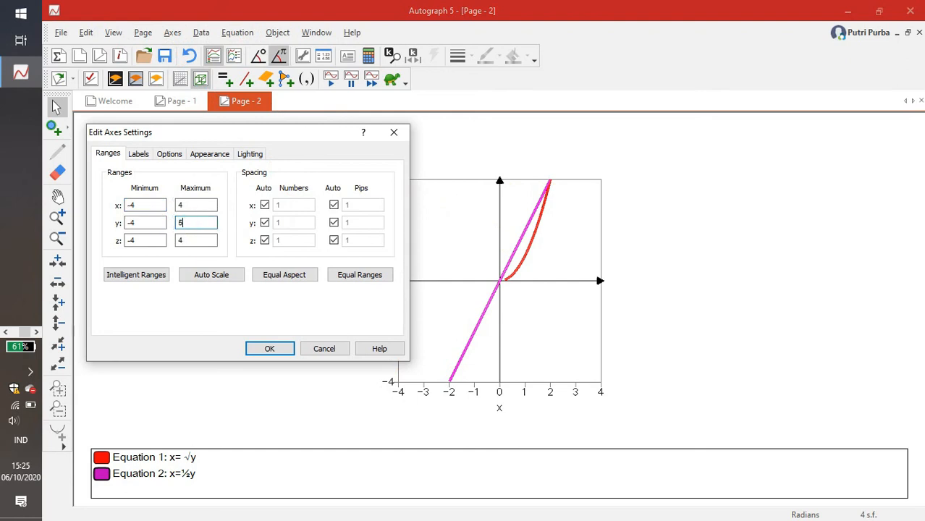
{"action": "double_click", "coordinate": [132, 223]}
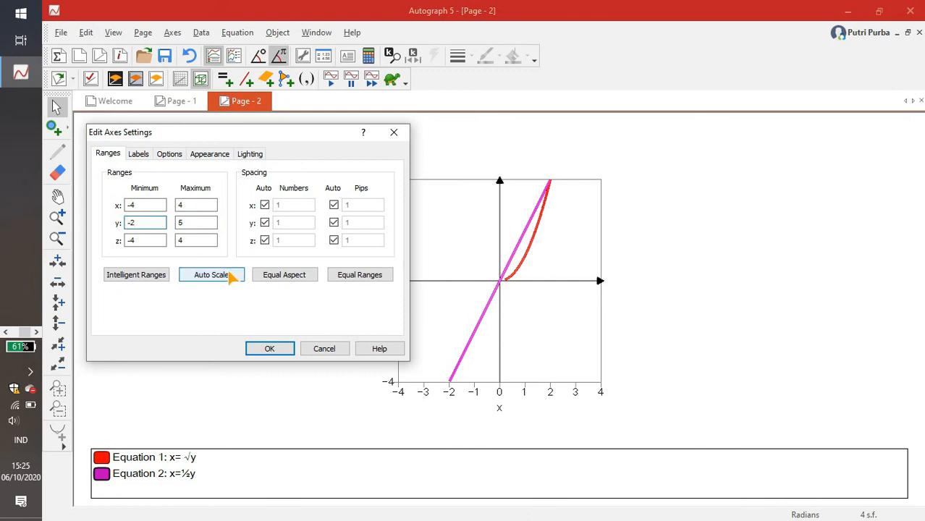
{"action": "left_click", "coordinate": [270, 348]}
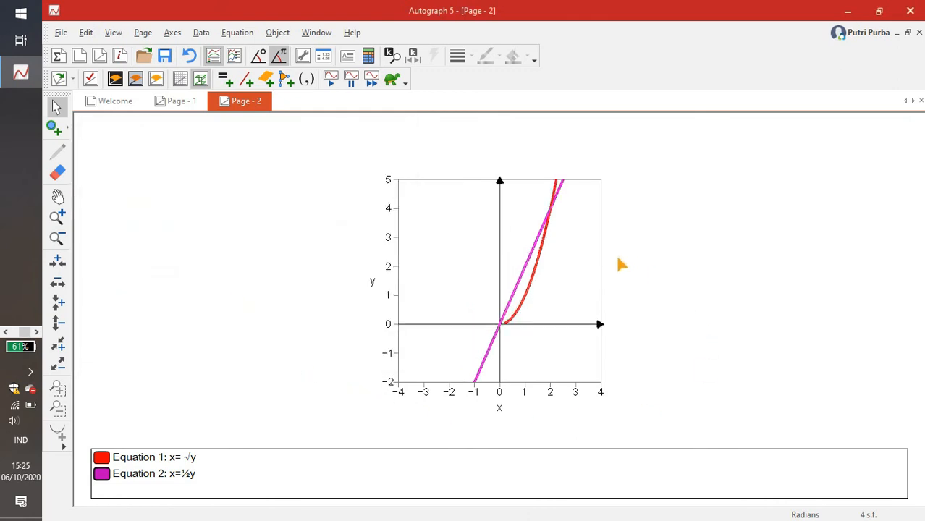
{"action": "left_click", "coordinate": [181, 80]}
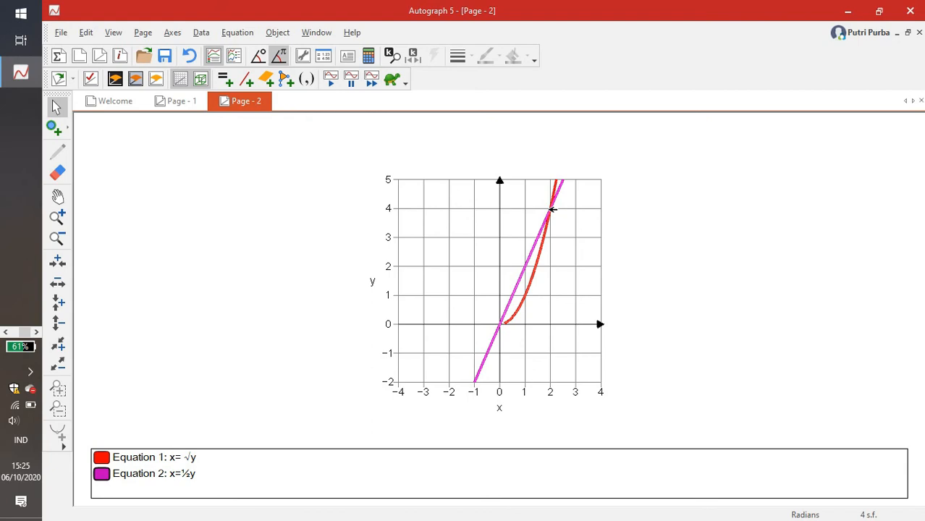
- Create a General area between the x=√y curve and the x=½y line from 0 to 4
{"action": "left_click", "coordinate": [552, 210]}
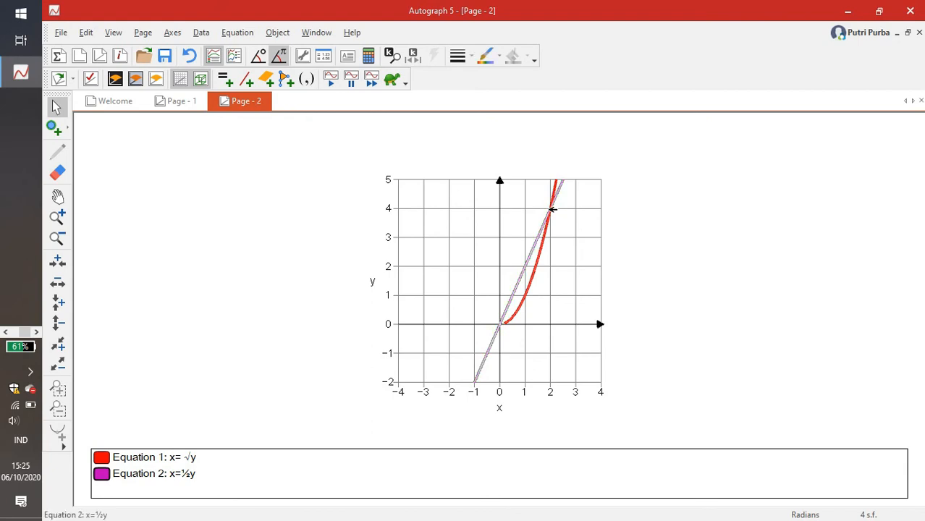
{"action": "left_click", "coordinate": [564, 228]}
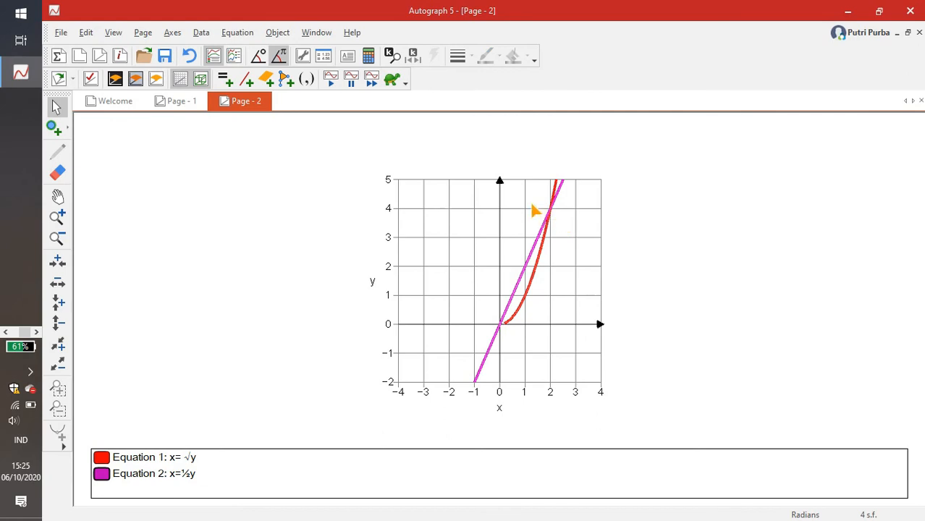
{"action": "left_click", "coordinate": [534, 282]}
{"action": "left_click", "coordinate": [526, 270]}
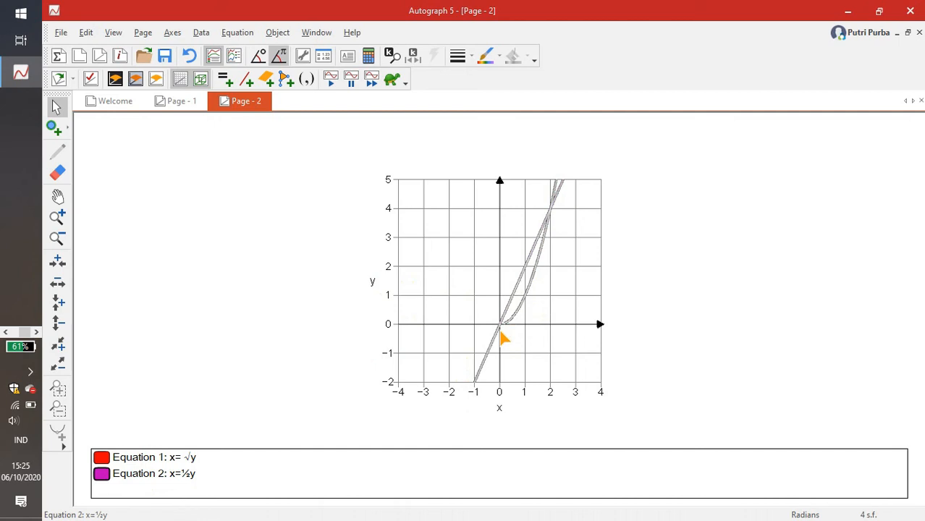
{"action": "left_click", "coordinate": [282, 37]}
{"action": "mouse_move", "coordinate": [373, 192]}
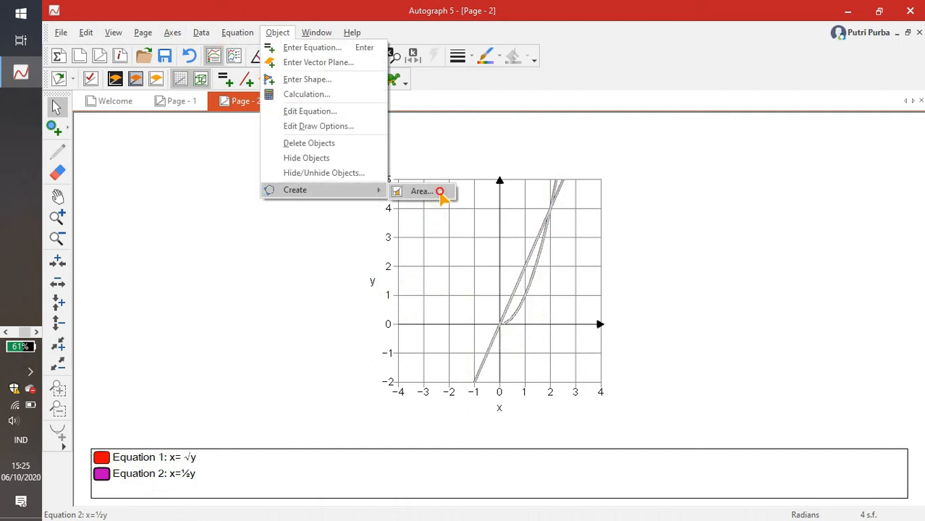
{"action": "left_click", "coordinate": [440, 192]}
{"action": "double_click", "coordinate": [226, 140]}
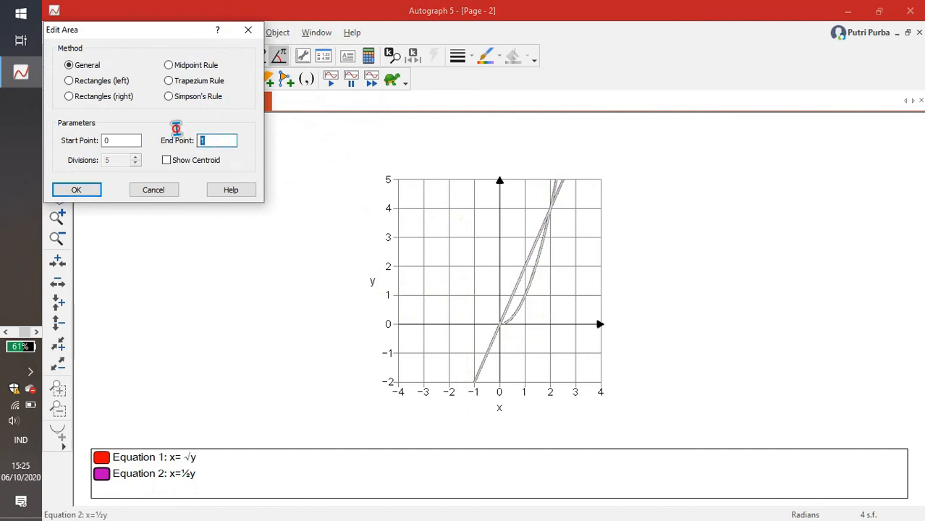
{"action": "type", "text": "4"}
{"action": "left_click", "coordinate": [78, 190]}
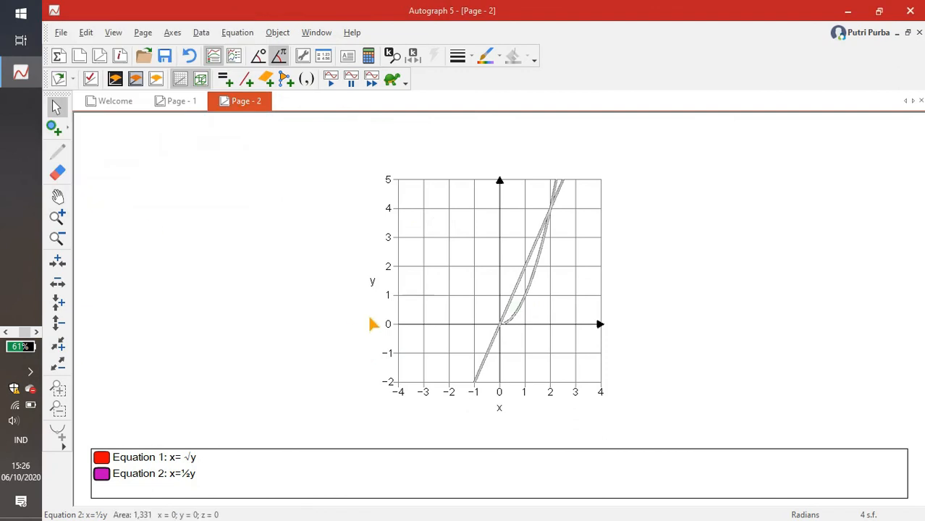
{"action": "left_click", "coordinate": [584, 289]}
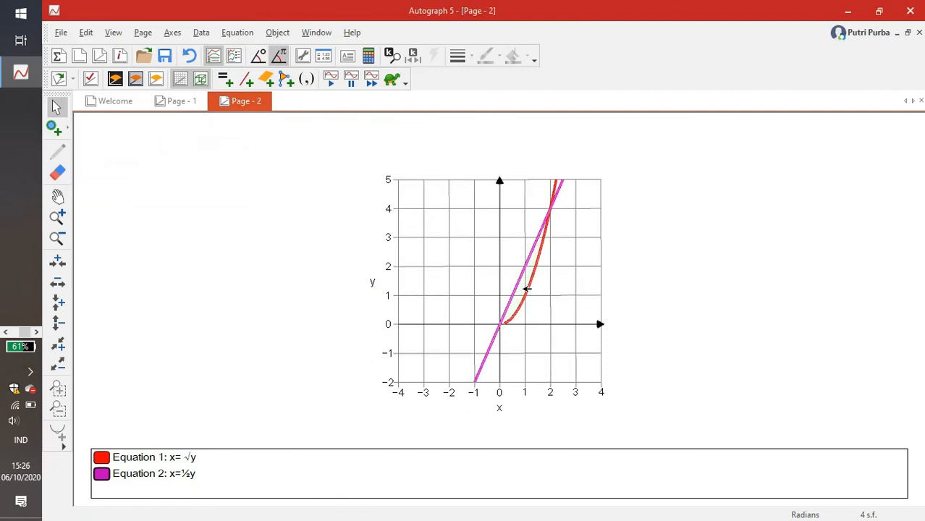
- Create a volume from the area between the curves, with the axis of rotation at x=0
{"action": "left_click", "coordinate": [526, 289]}
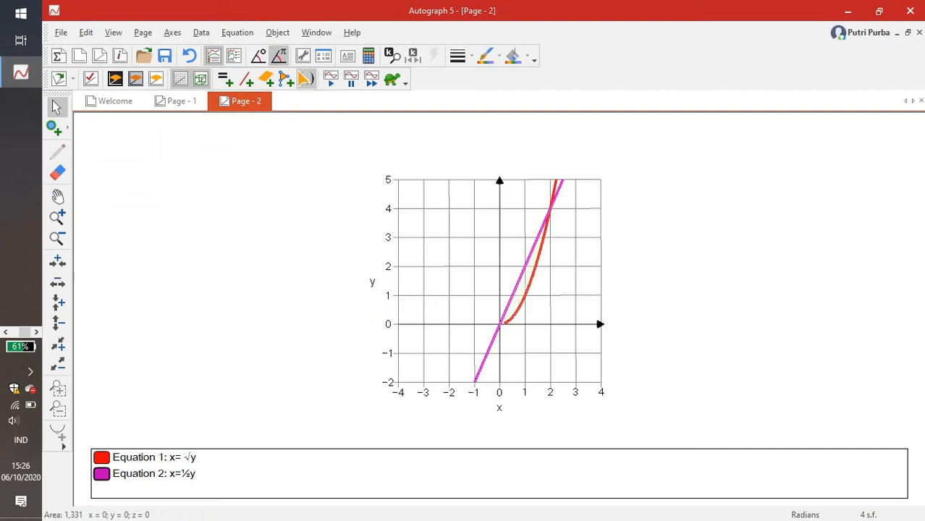
{"action": "left_click", "coordinate": [277, 33]}
{"action": "mouse_move", "coordinate": [373, 222]}
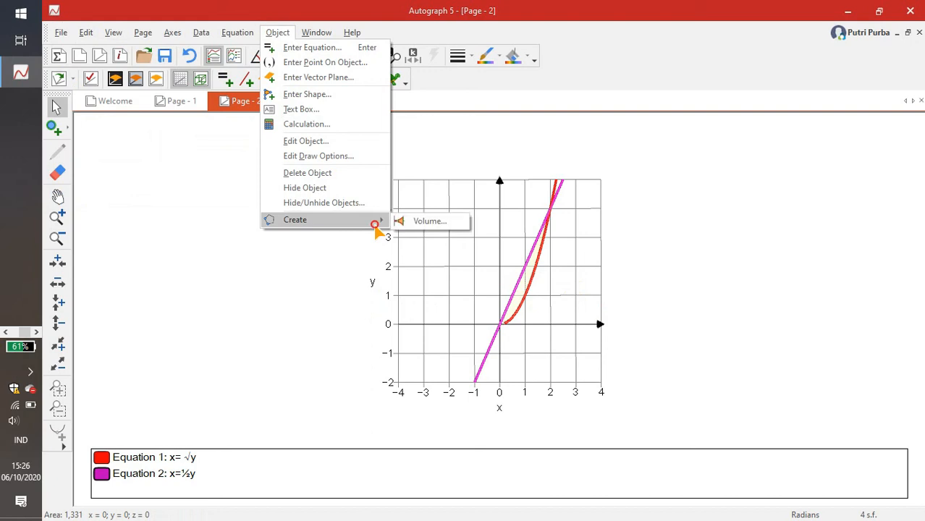
{"action": "left_click", "coordinate": [421, 223]}
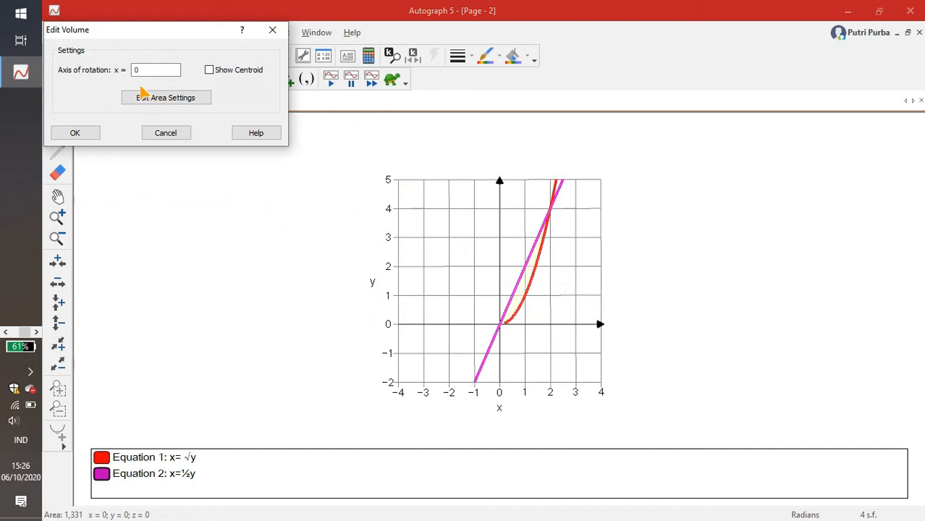
{"action": "left_click", "coordinate": [85, 136]}
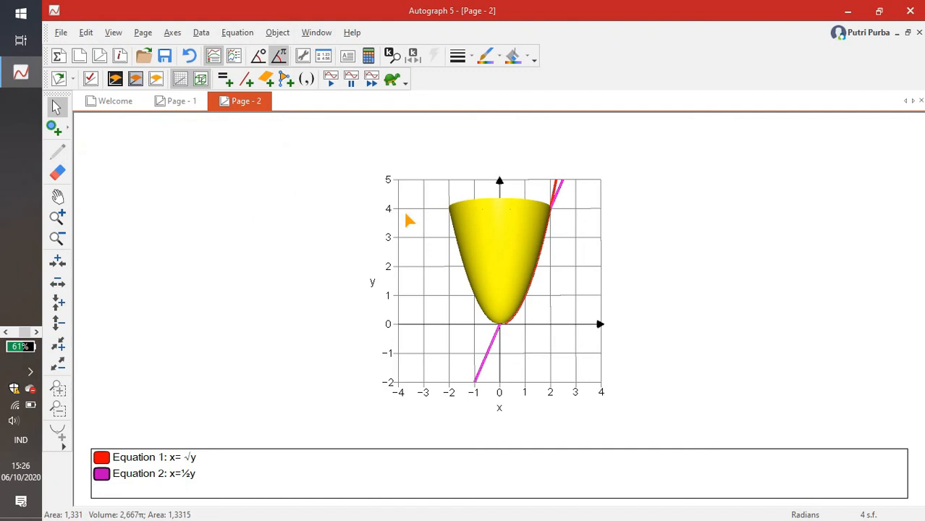
- Animate the bowl-shaped solid's volume in Automatic - Repeat mode from 0 to 2π and play it while viewing the solid obliquely
{"action": "left_click_drag", "start_coordinate": [564, 293], "coordinate": [414, 381]}
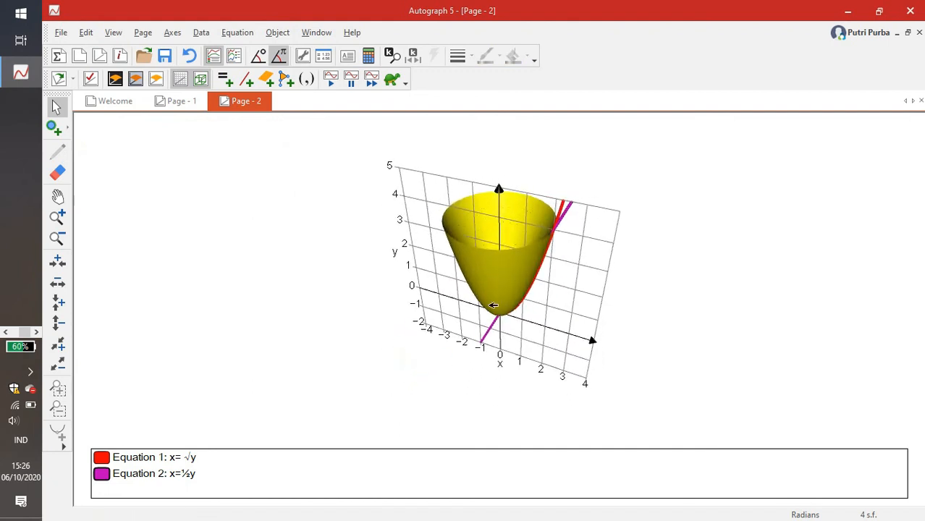
{"action": "left_click_drag", "start_coordinate": [412, 284], "coordinate": [382, 233]}
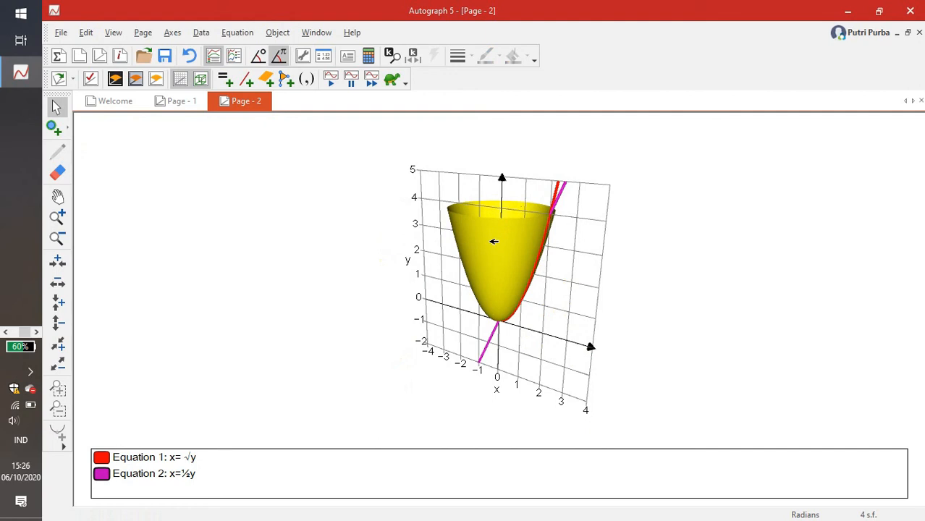
{"action": "left_click", "coordinate": [494, 239]}
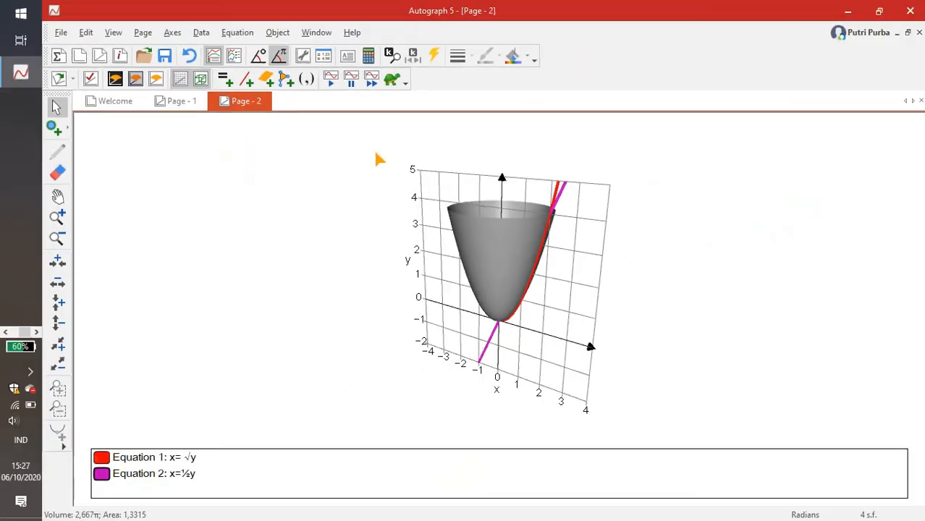
{"action": "left_click", "coordinate": [433, 58]}
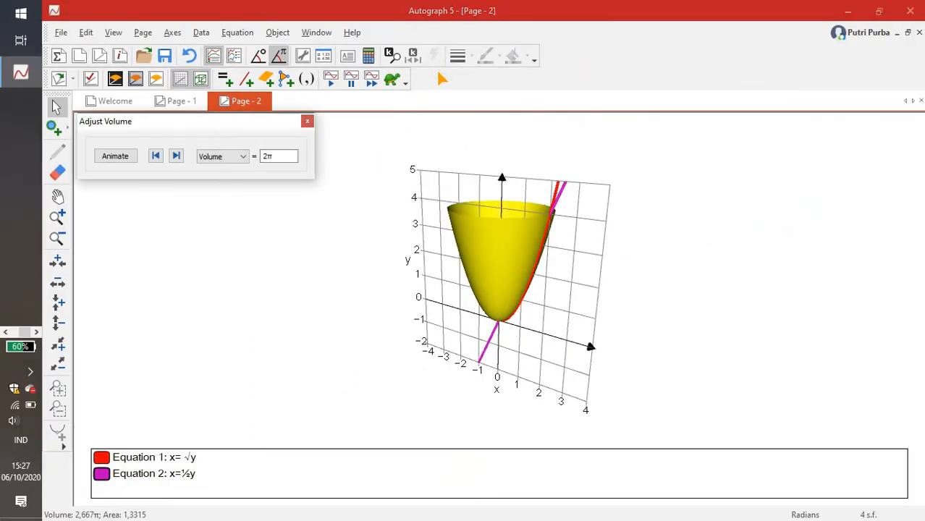
{"action": "left_click", "coordinate": [115, 156]}
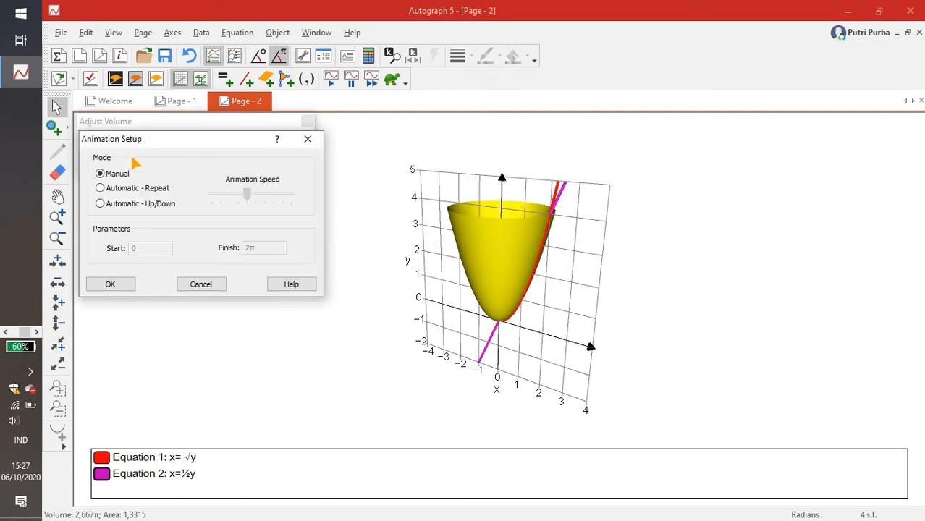
{"action": "left_click", "coordinate": [130, 187]}
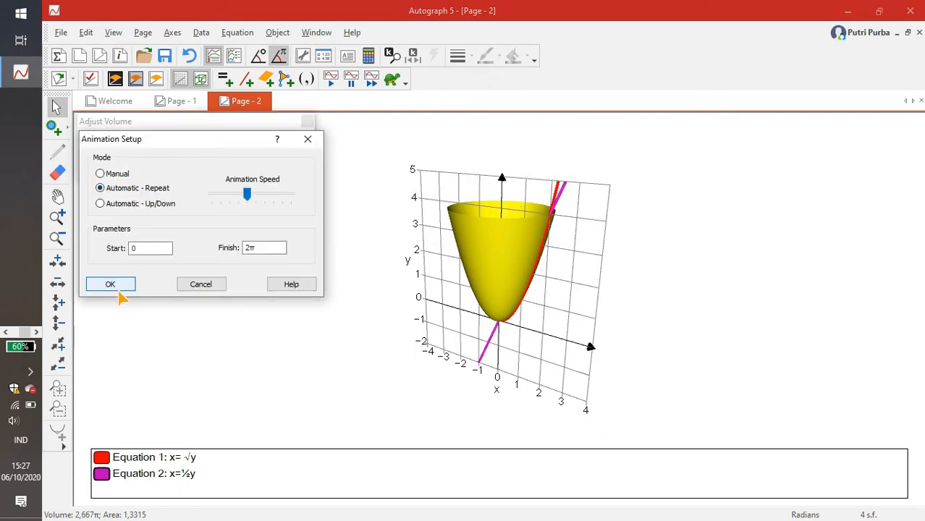
{"action": "left_click", "coordinate": [123, 288]}
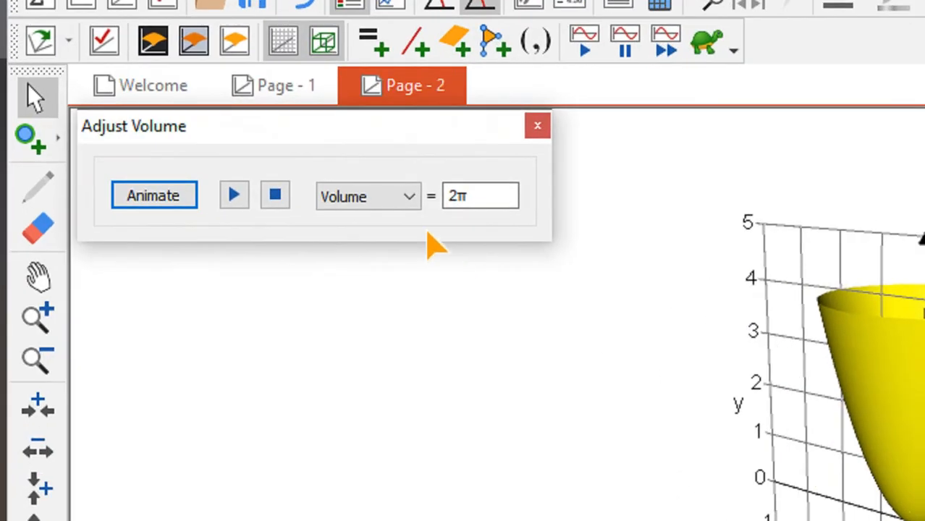
{"action": "left_click", "coordinate": [155, 156]}
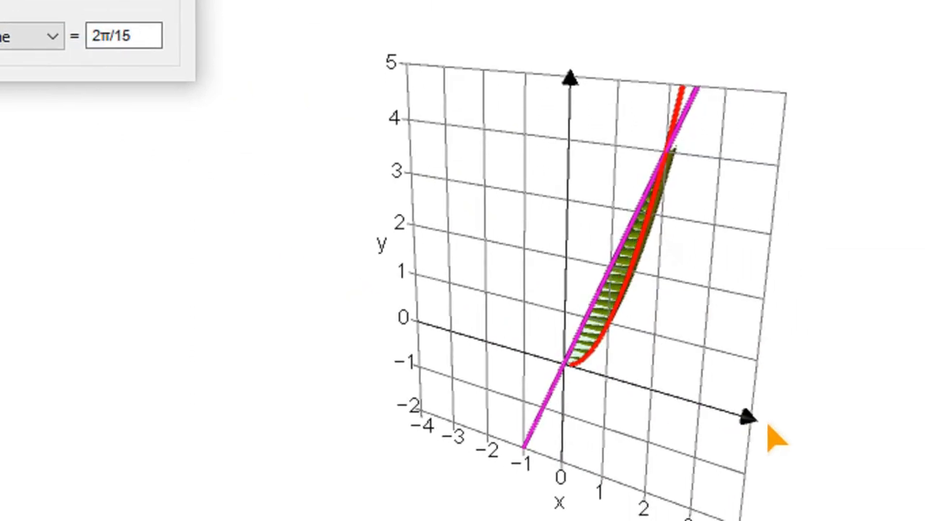
{"action": "left_click_drag", "start_coordinate": [688, 389], "coordinate": [510, 377]}
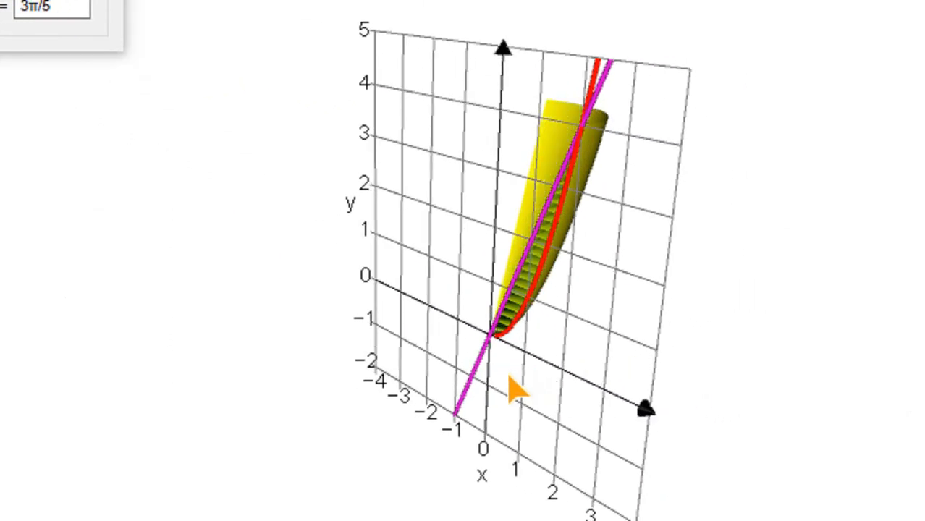